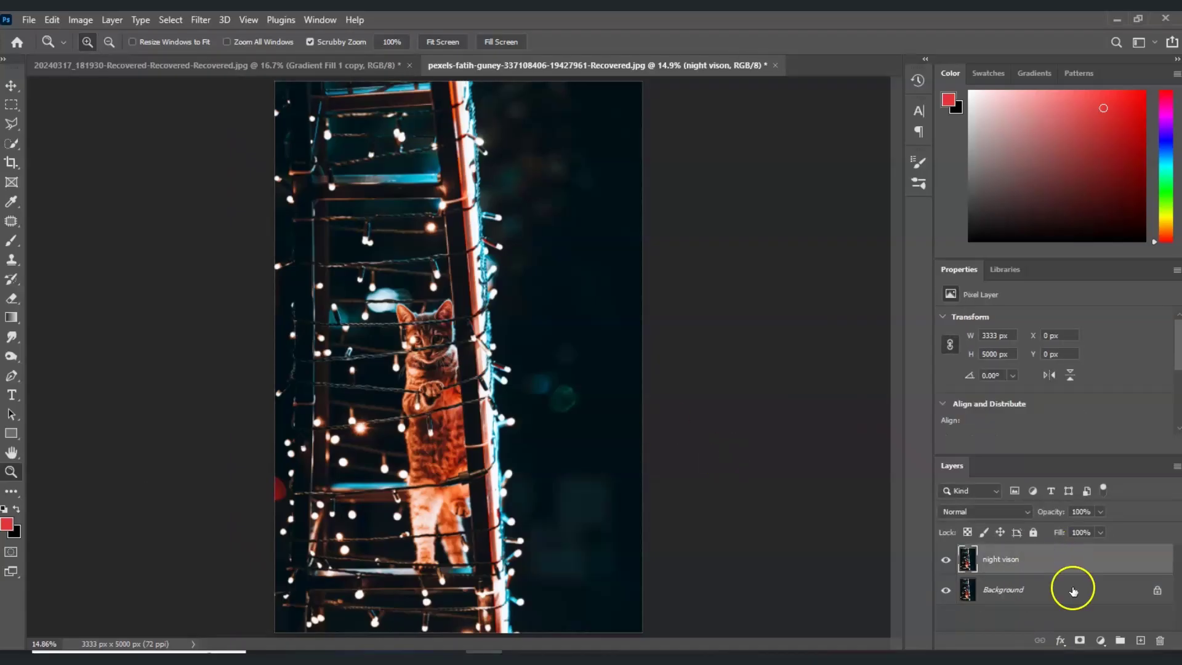
Preview the greyscale and Channel Mixer green-tint adjustments on the cat photo.
left_click(1100, 640)
left_click(1083, 523)
scroll(1071, 391, "down", 3)
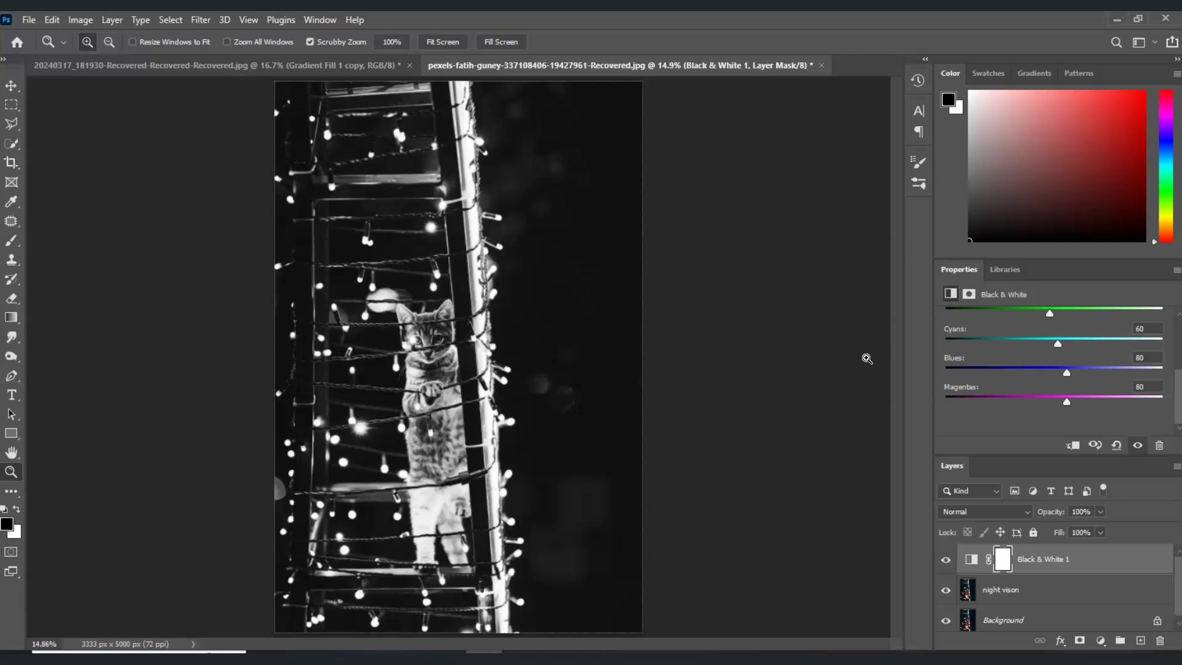
left_click(1101, 640)
left_click(1095, 552)
left_click(987, 382)
Preview Color Balance, a merged night vison layer and the grain filter, then fit the view.
left_click(1101, 641)
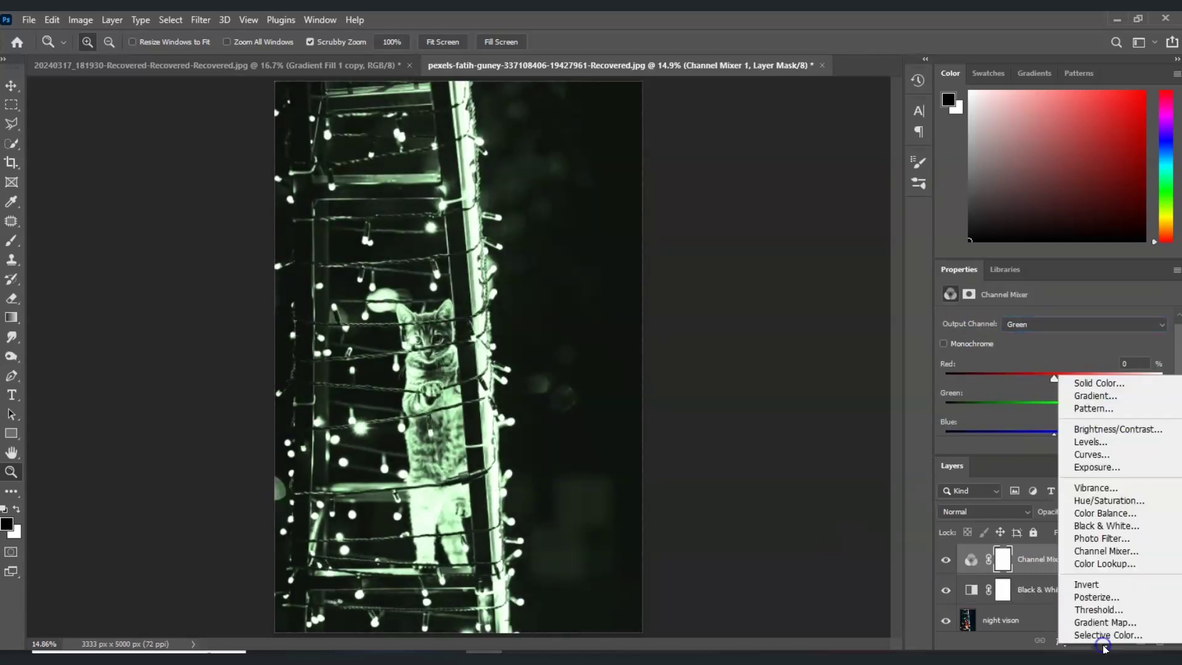
left_click(1095, 512)
key("ctrl+alt+shift+e")
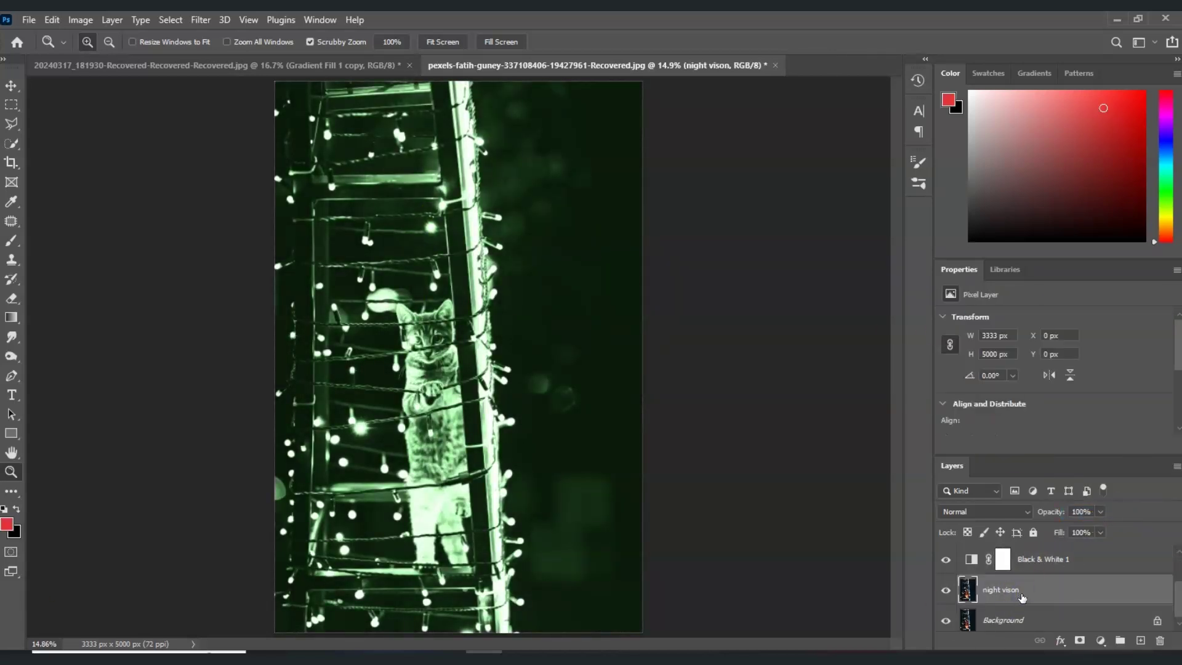
left_click(201, 20)
left_click(228, 75)
key("ctrl+0")
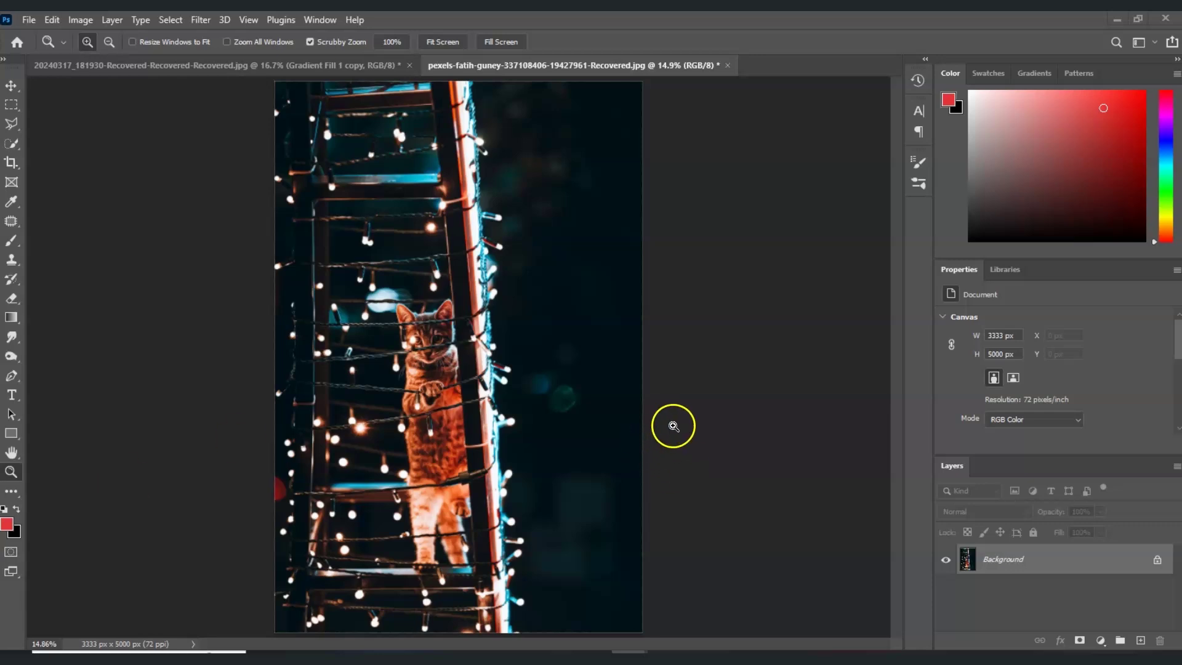
Duplicate the Background layer with Ctrl+J and rename the copy 'night vison'.
left_click(1040, 565)
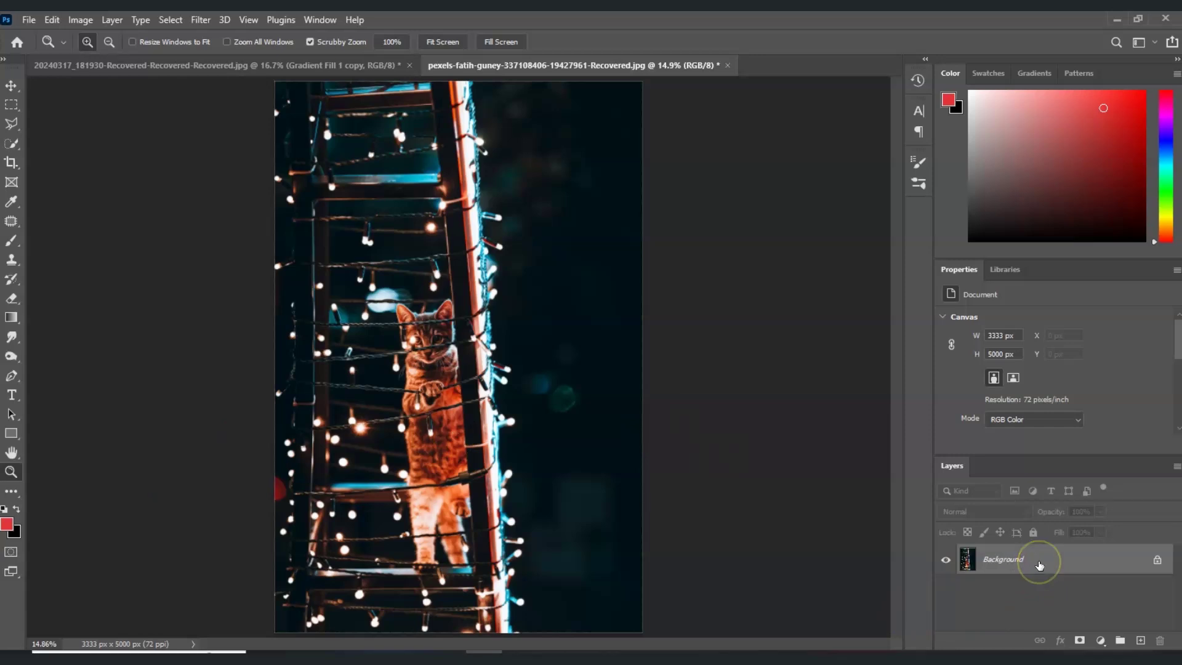
key("ctrl+j")
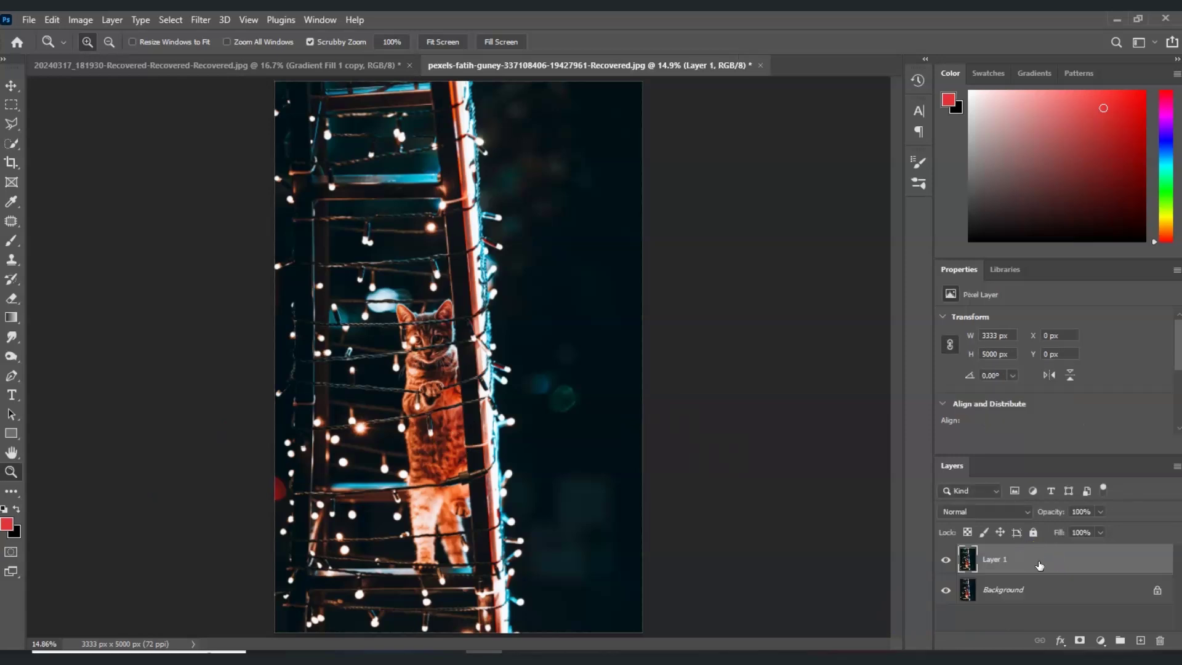
left_click(1003, 565)
double_click(1003, 565)
type("night vison")
left_click(1010, 619)
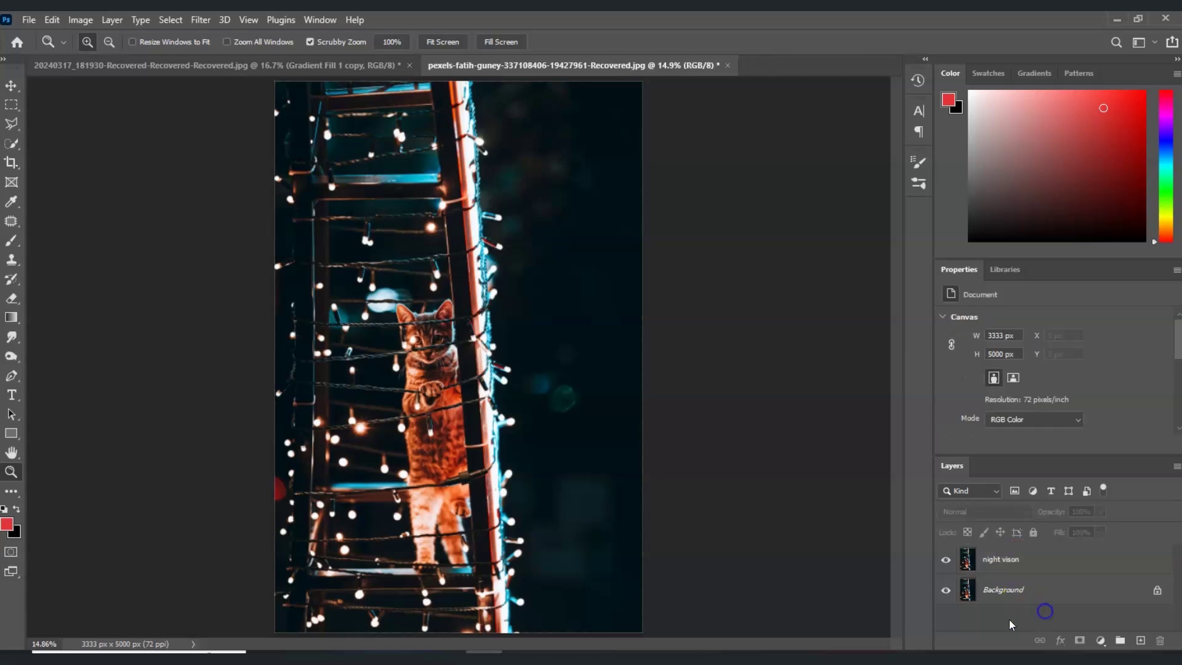
left_click(1028, 571)
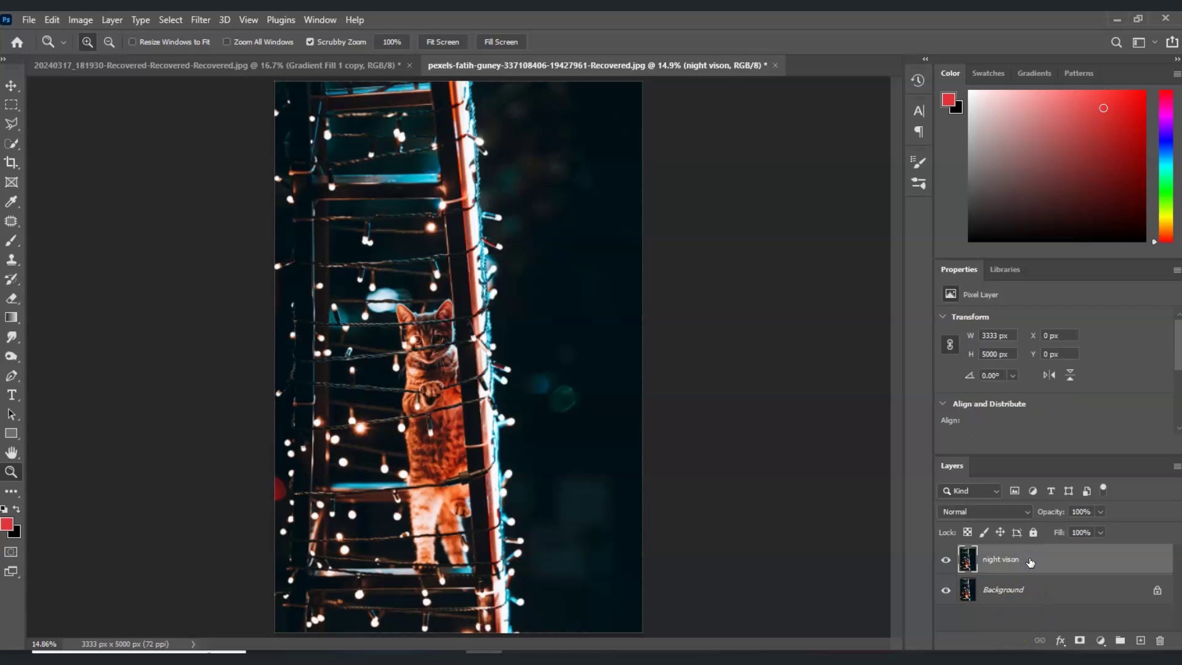
Add a Black & White adjustment layer with Reds 83, Yellows 90, Blues 80 and Magentas 80.
left_click(1053, 553)
left_click(1101, 642)
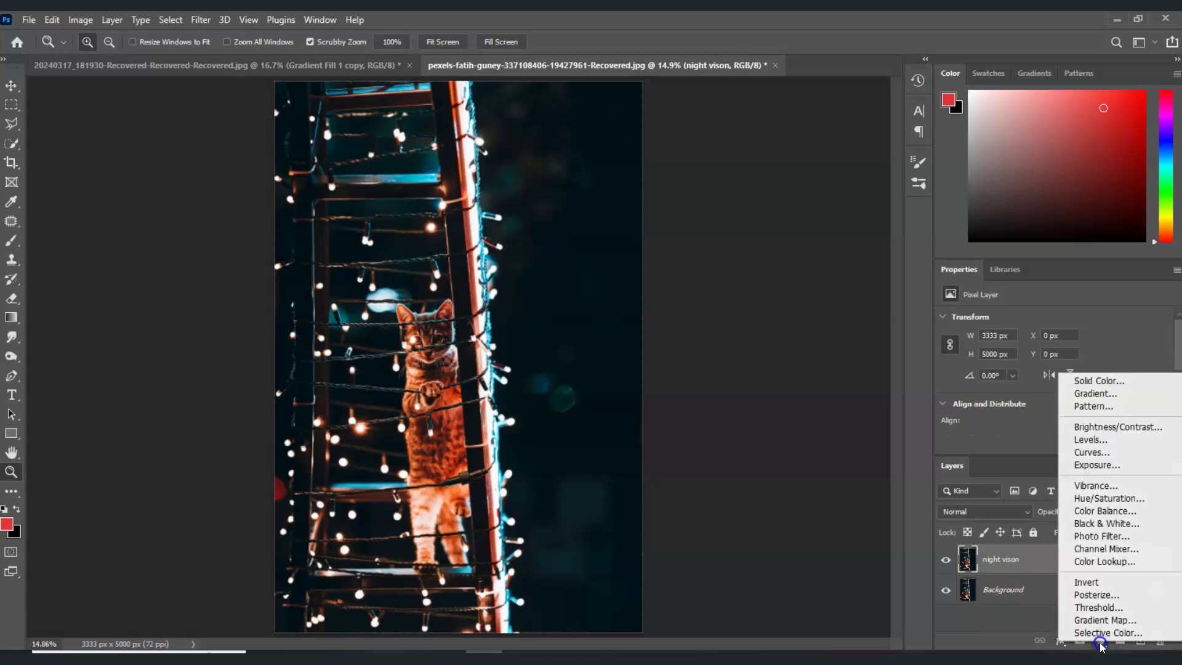
left_click(1127, 523)
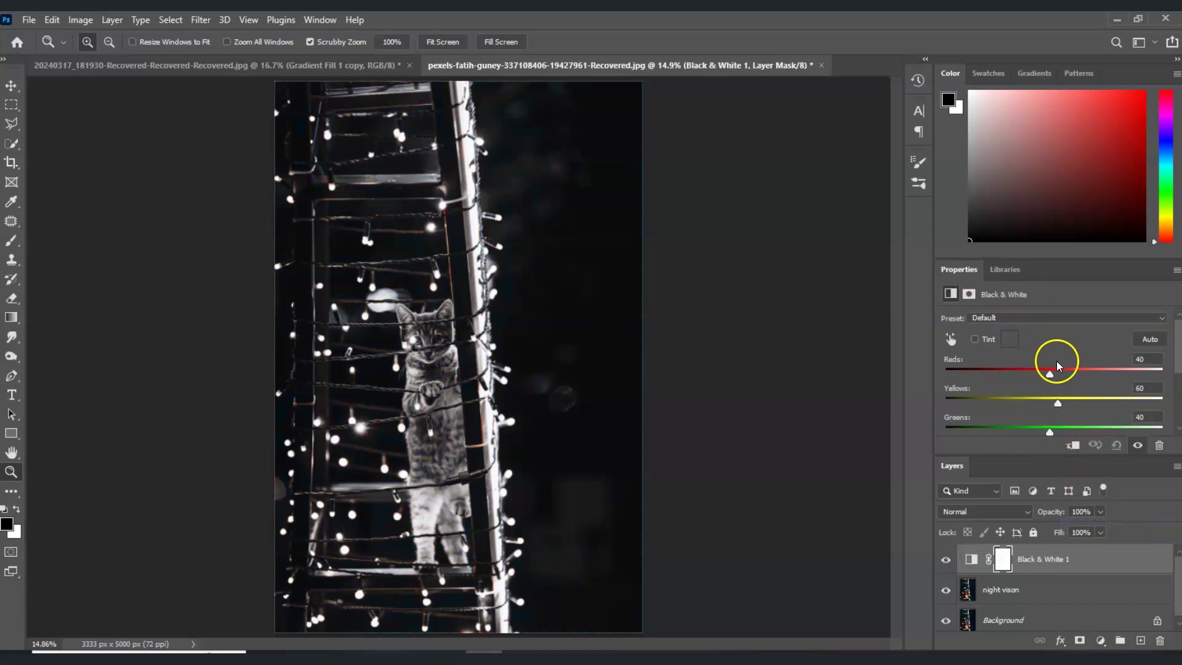
scroll(1068, 357, "down", 1)
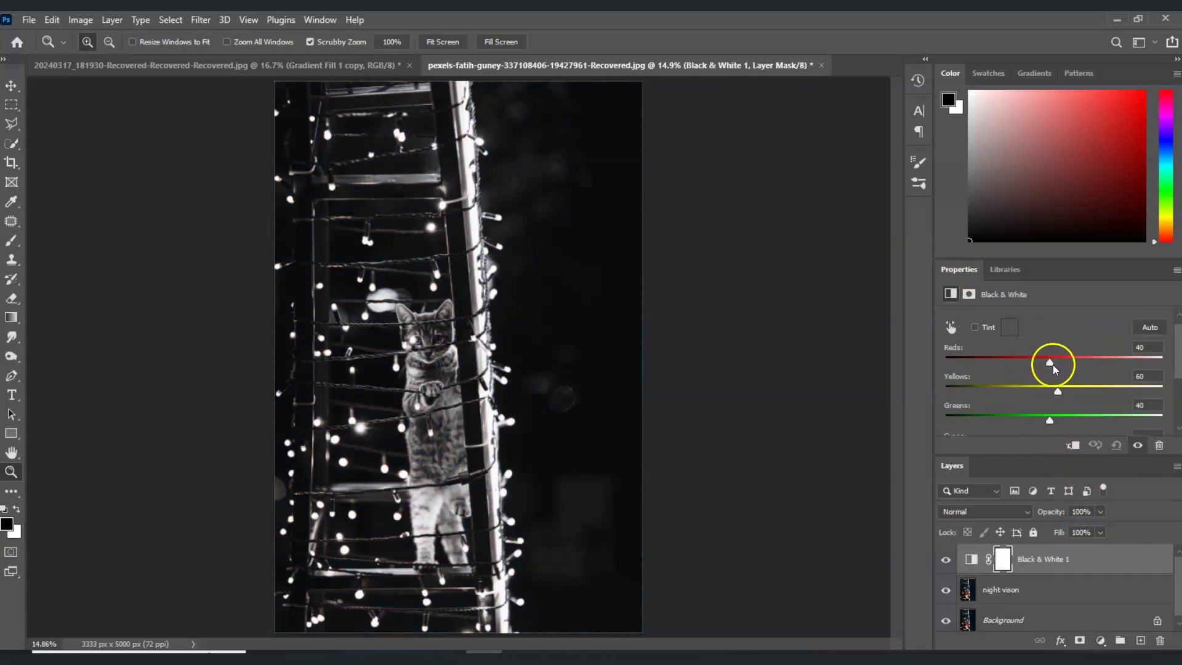
left_click_drag(1053, 364, 1071, 396)
scroll(1074, 403, "down", 3)
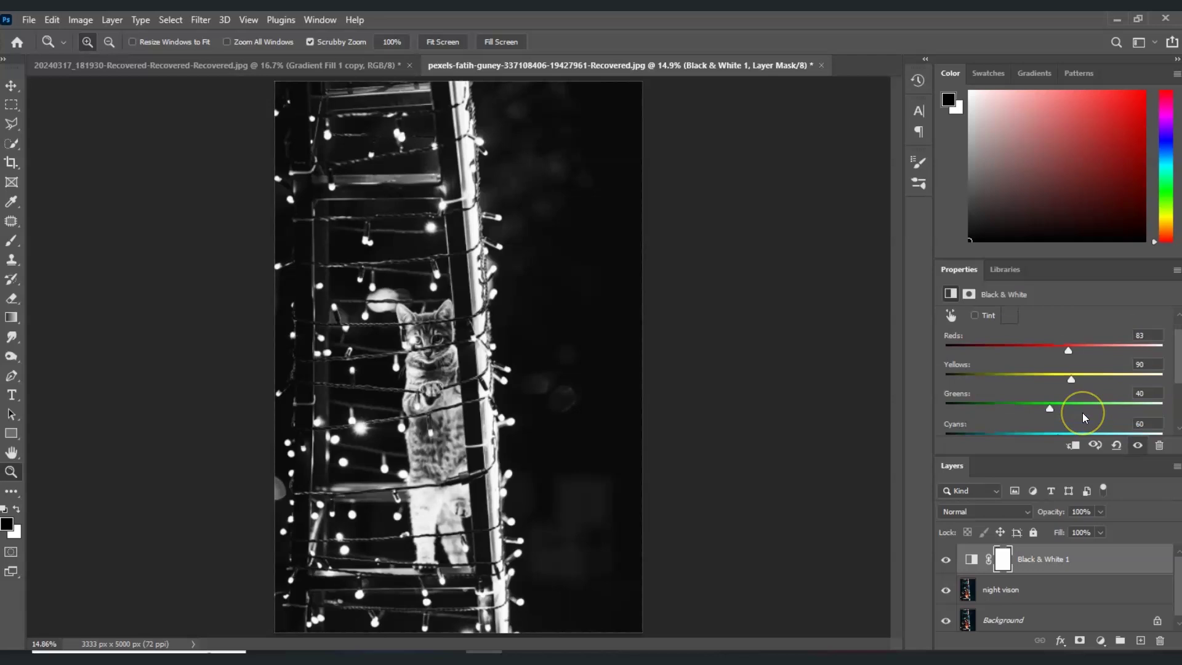
scroll(1056, 419, "down", 1)
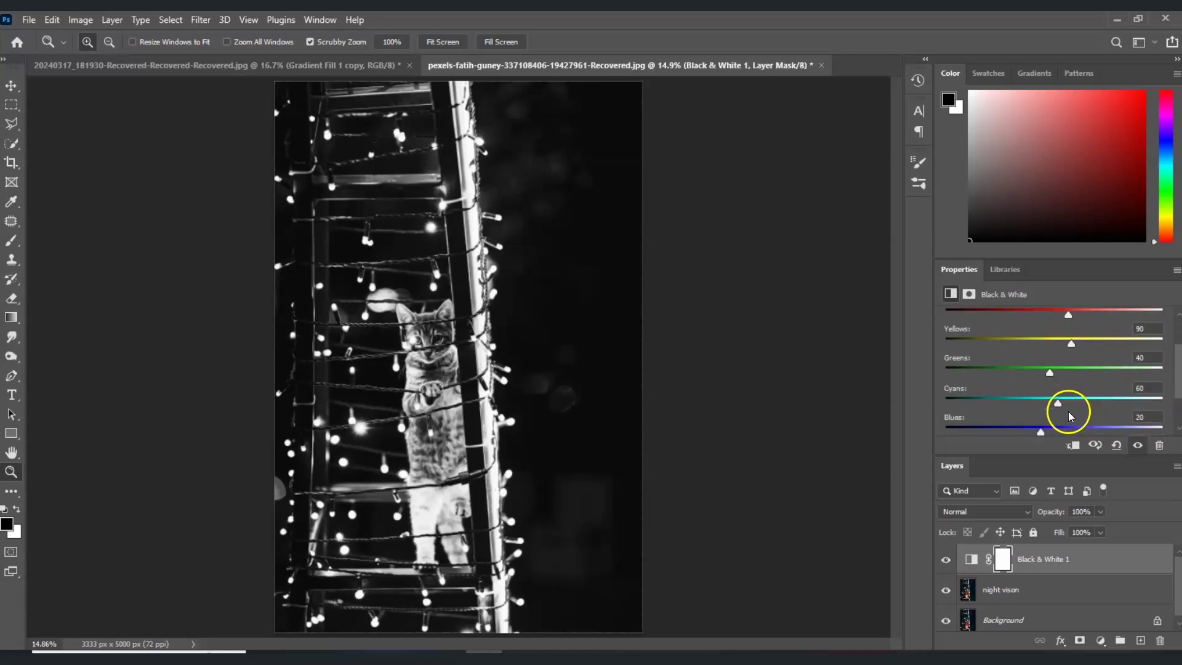
left_click_drag(1040, 426, 1067, 401)
scroll(1088, 398, "down", 1)
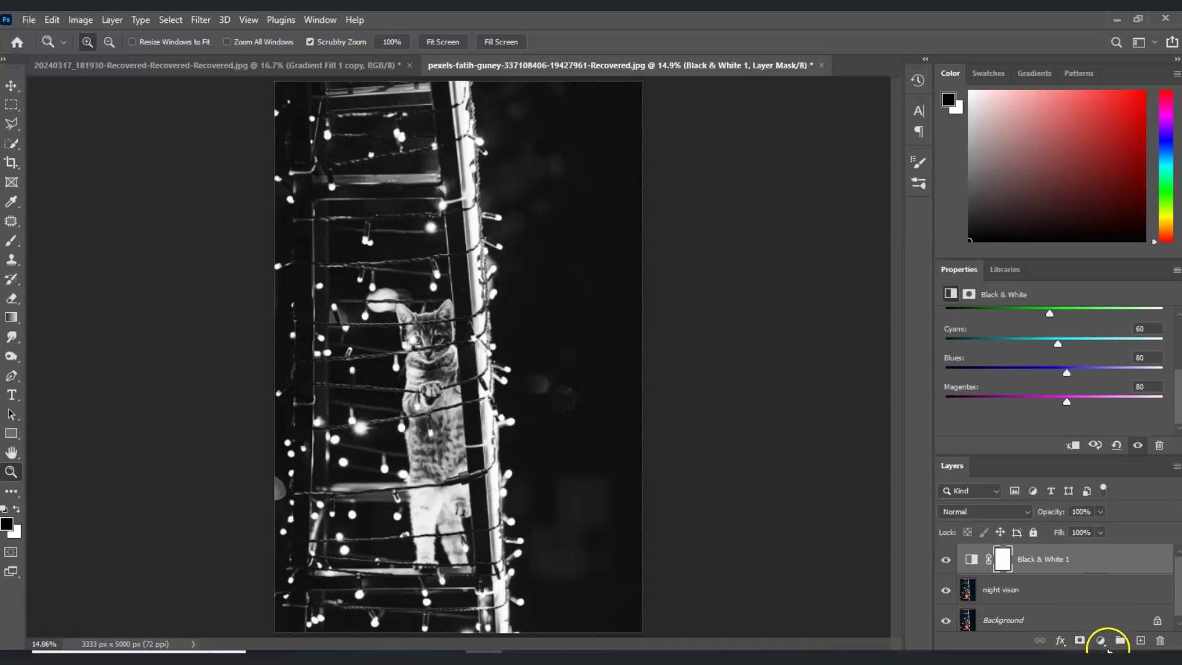
Add a Channel Mixer layer with the Green output channel's Green slider at +136.
left_click(1103, 643)
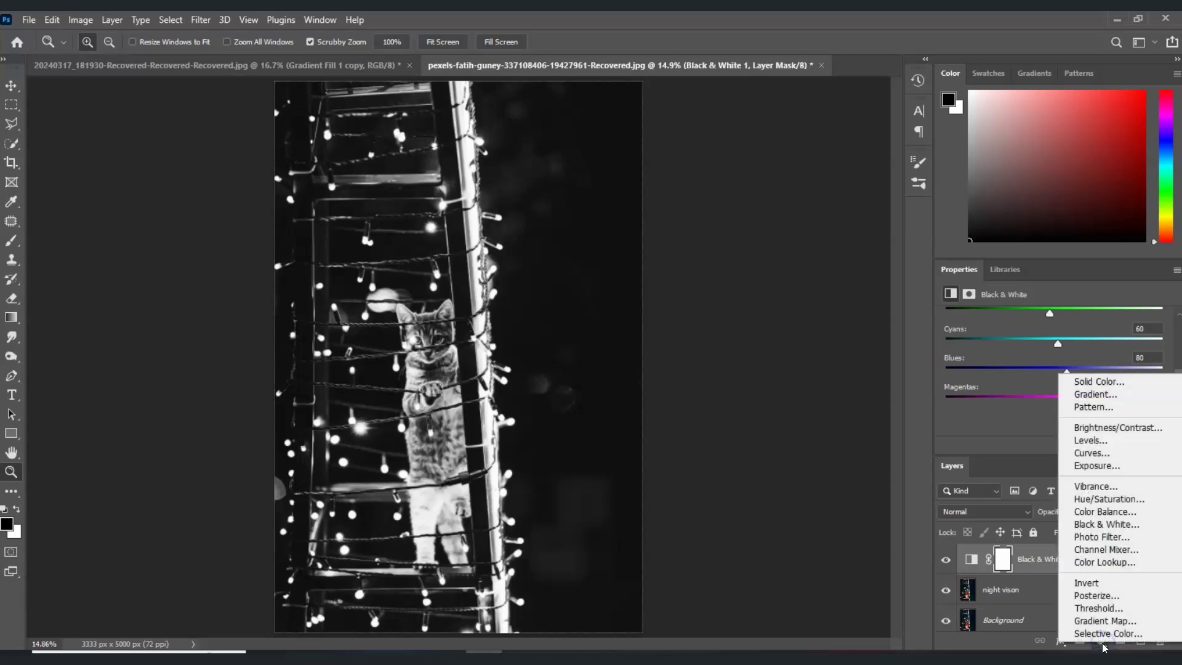
left_click(1102, 552)
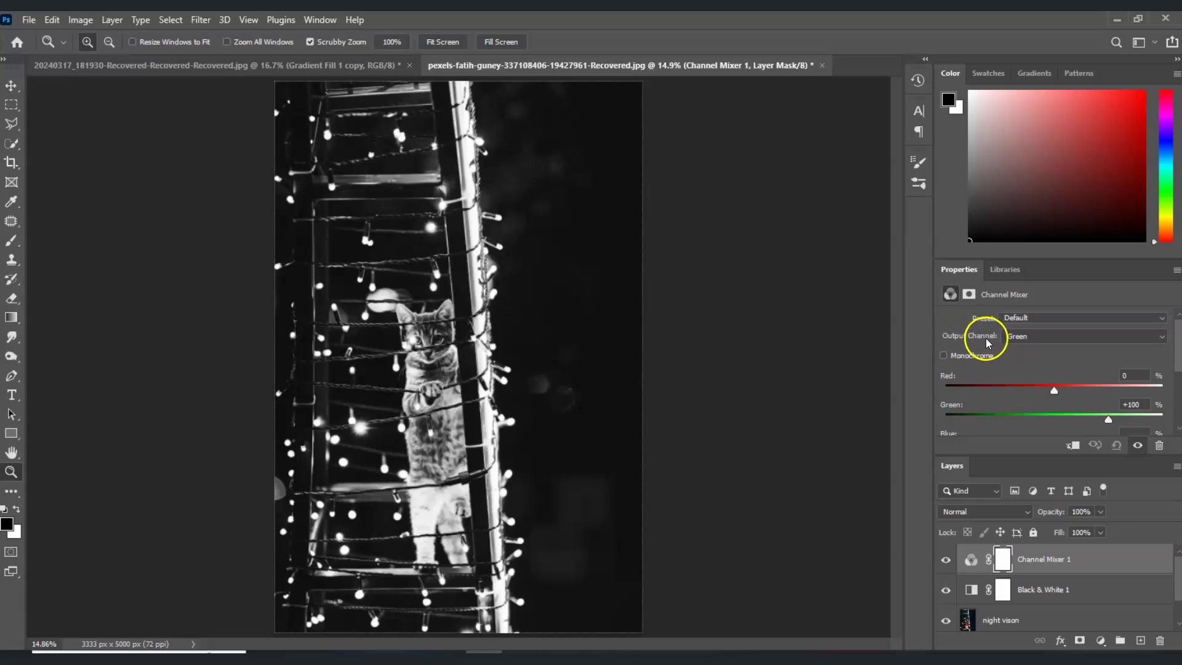
left_click(1077, 335)
left_click(1073, 362)
scroll(1077, 363, "down", 1)
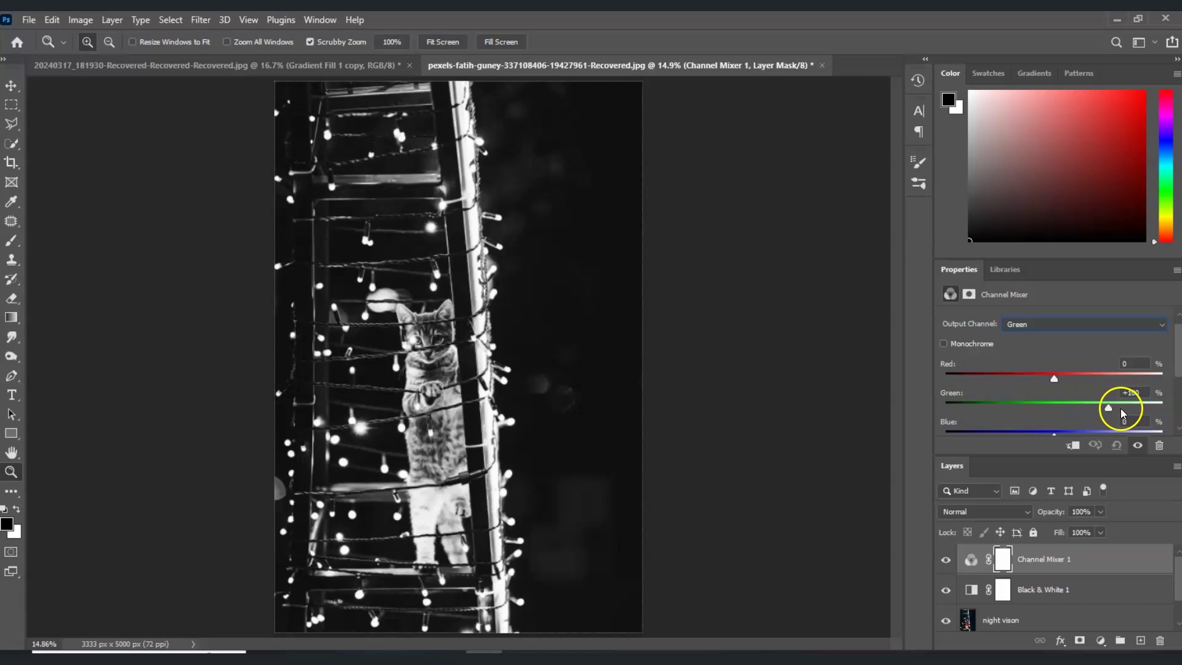
left_click_drag(1109, 408, 1128, 410)
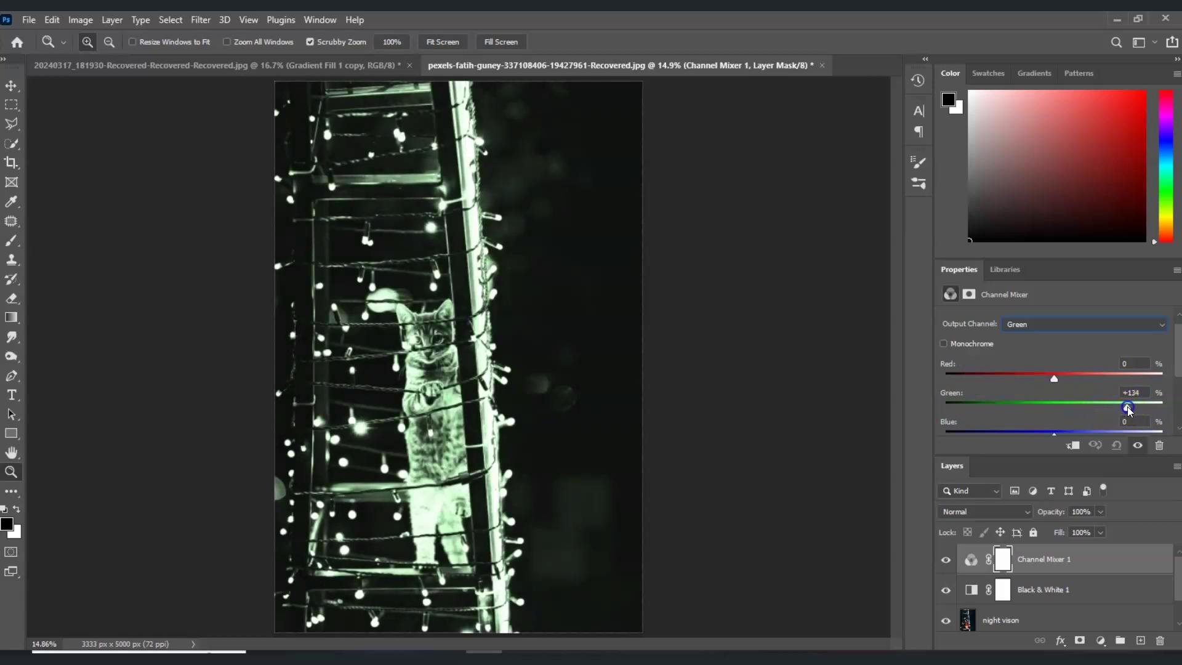
left_click_drag(1128, 406, 1127, 407)
Add a Color Balance layer with the midtones Magenta–Green slider pushed to +35.
left_click(1101, 641)
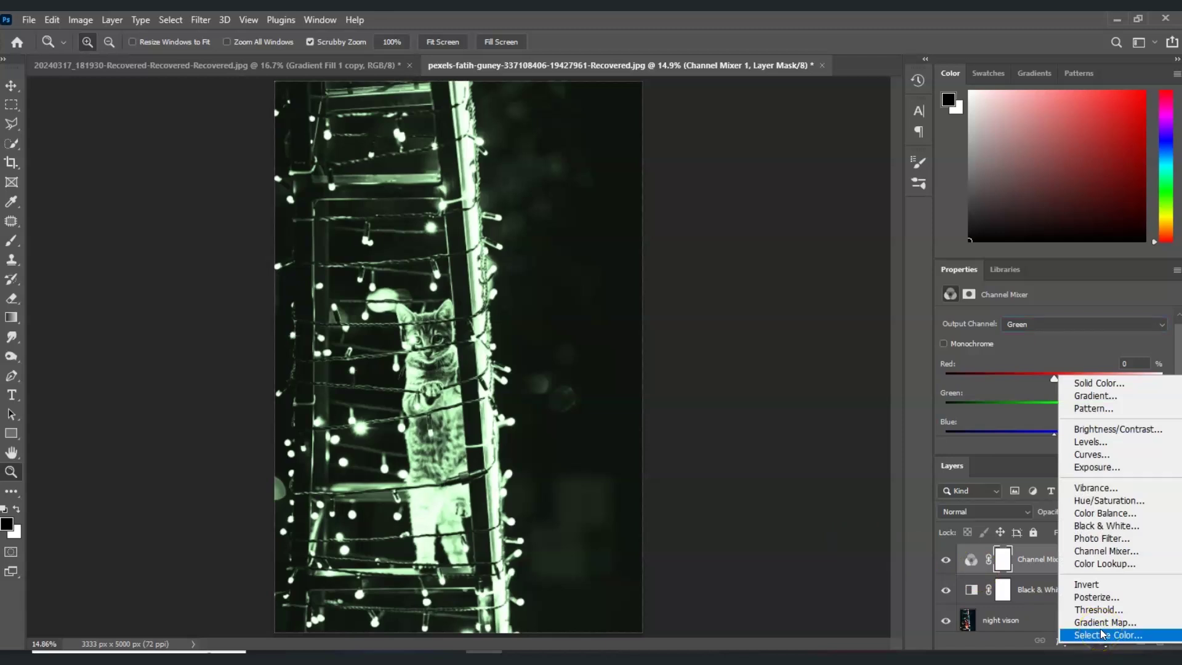
left_click(1126, 513)
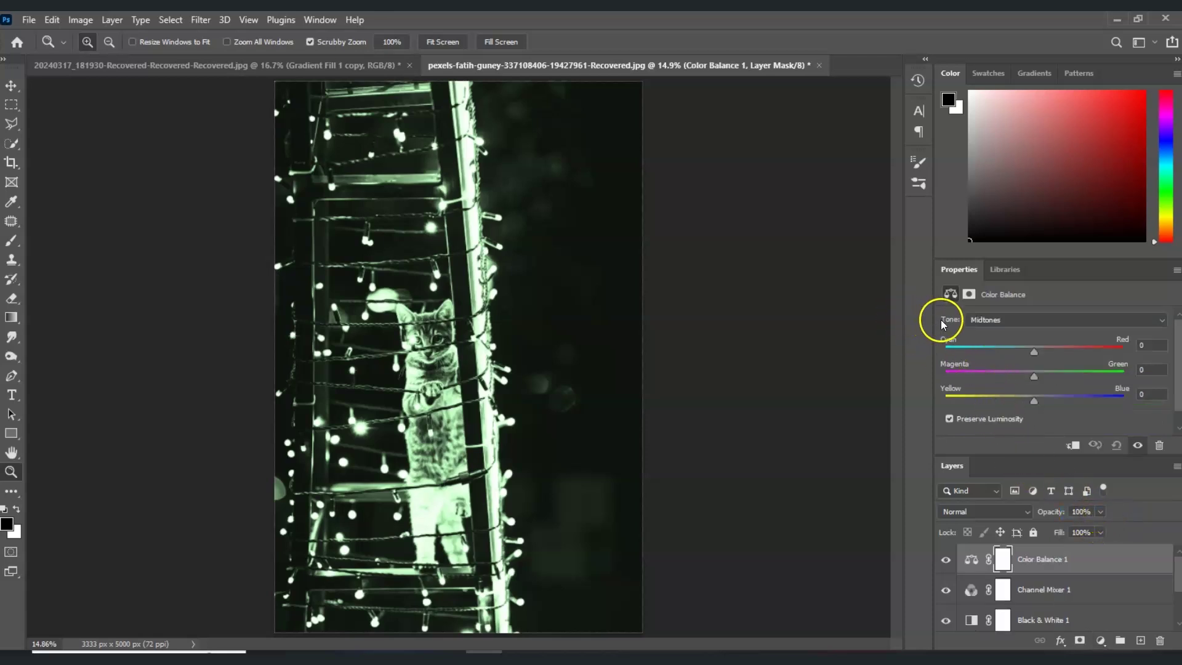
left_click(979, 322)
left_click(1032, 345)
left_click_drag(1039, 376, 1058, 372)
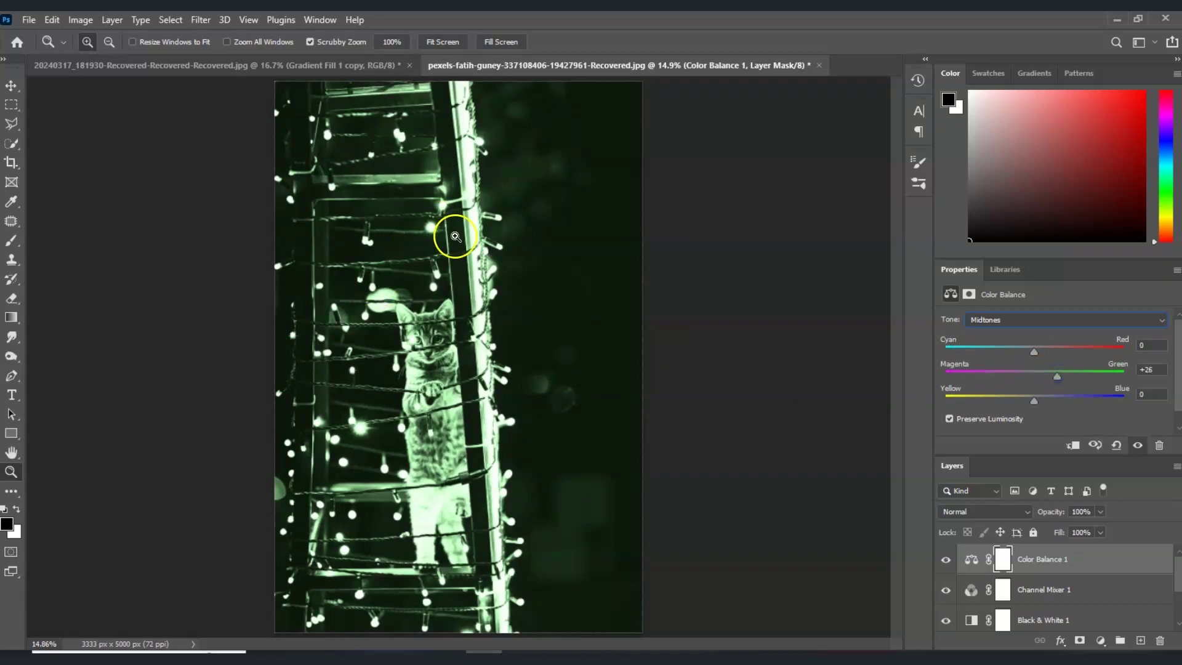
left_click_drag(1059, 376, 1067, 379)
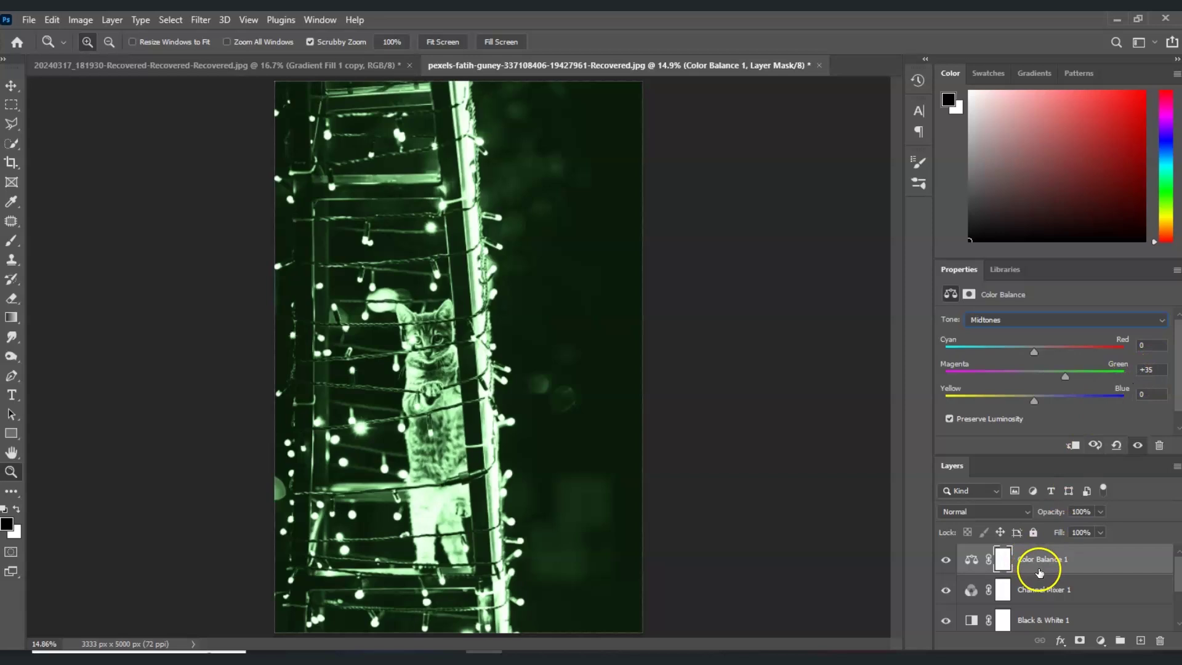
Select the night vison photo layer and bring up the Filter Gallery.
left_click(1039, 567)
left_click(1046, 585)
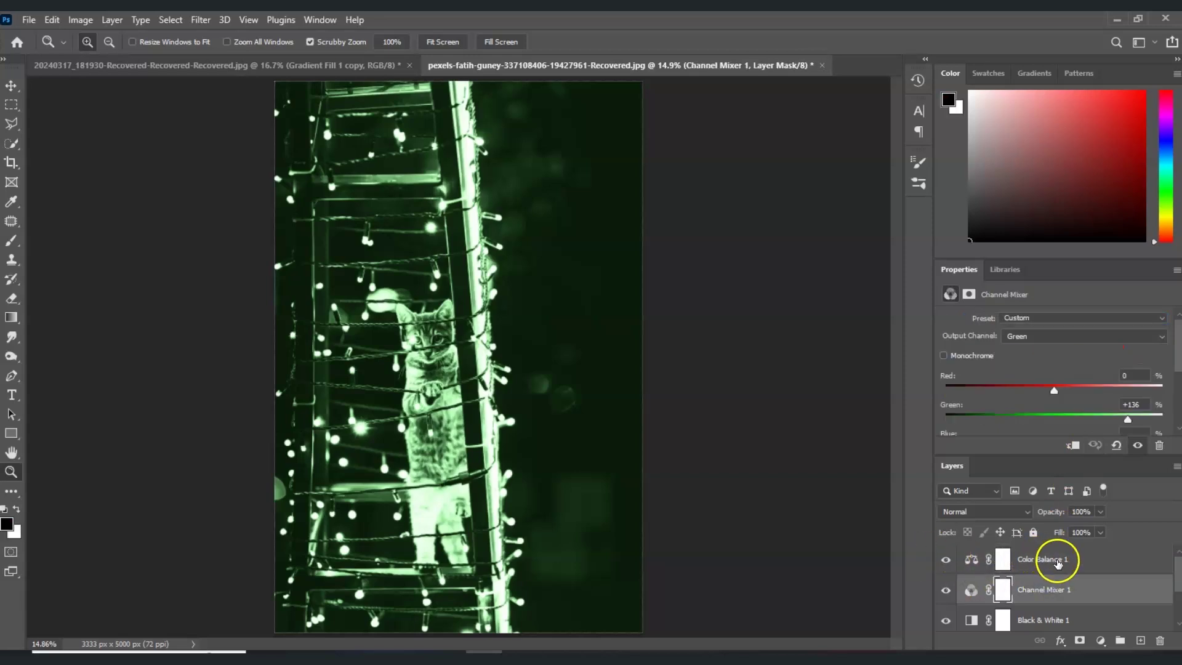
scroll(1059, 563, "down", 2)
left_click(1008, 592)
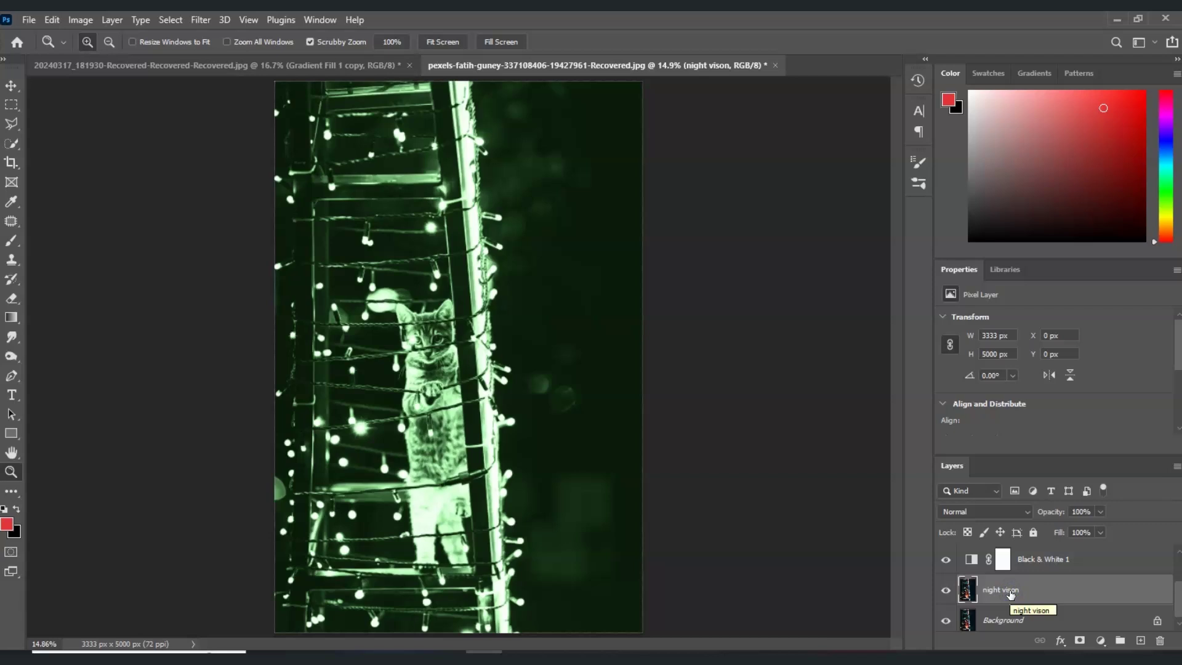
left_click(1011, 594)
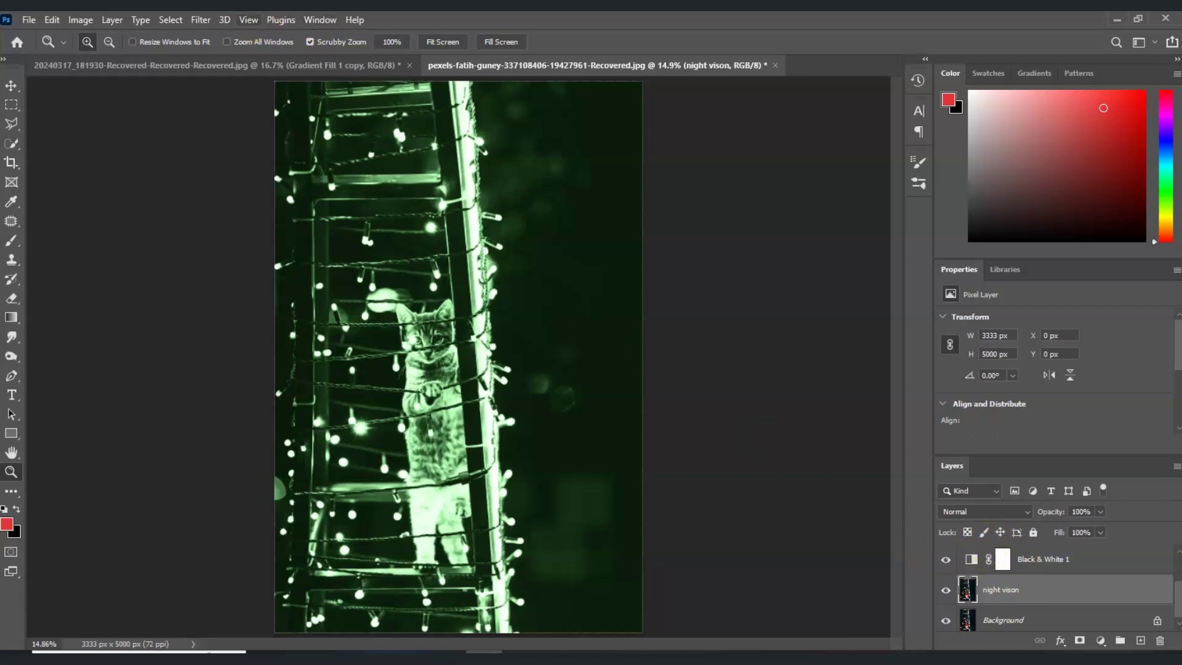
left_click(201, 20)
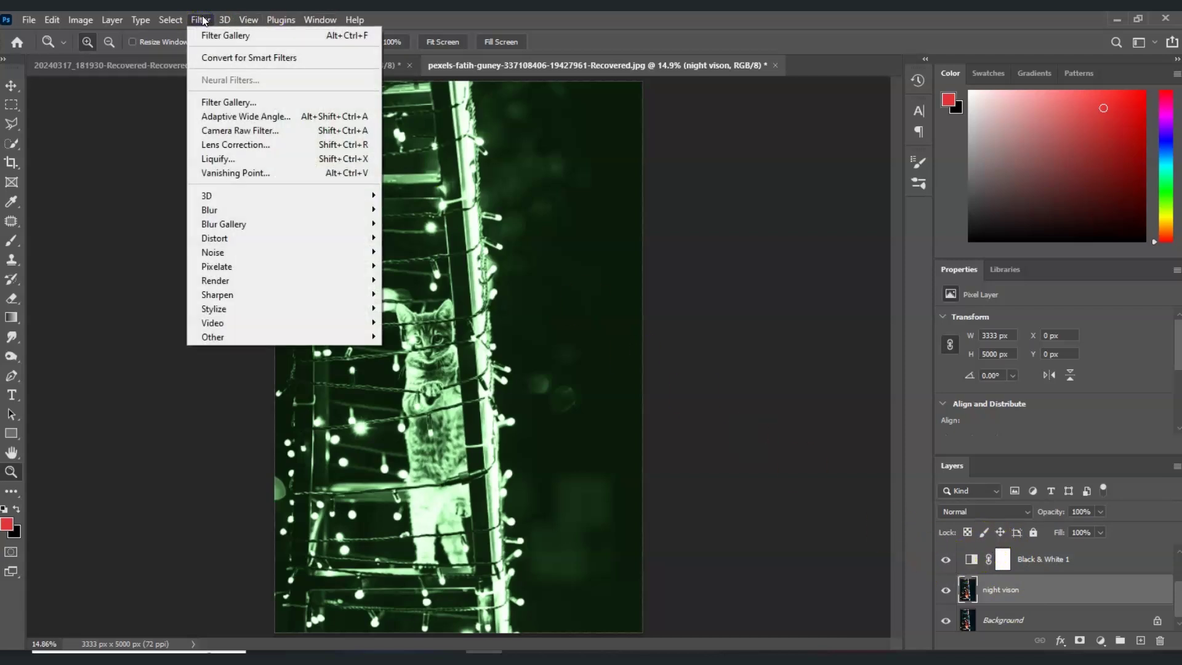
left_click(261, 101)
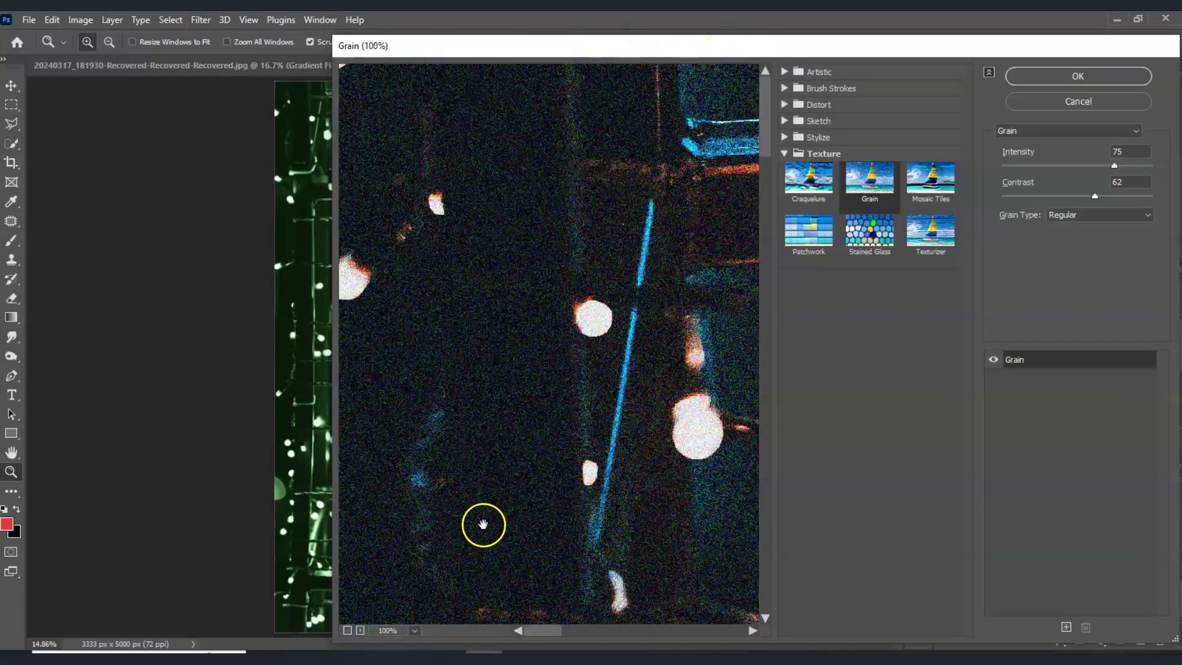
Zoom the gallery preview out to 25% and pick the Texture > Grain filter.
left_click(347, 631)
left_click(347, 631)
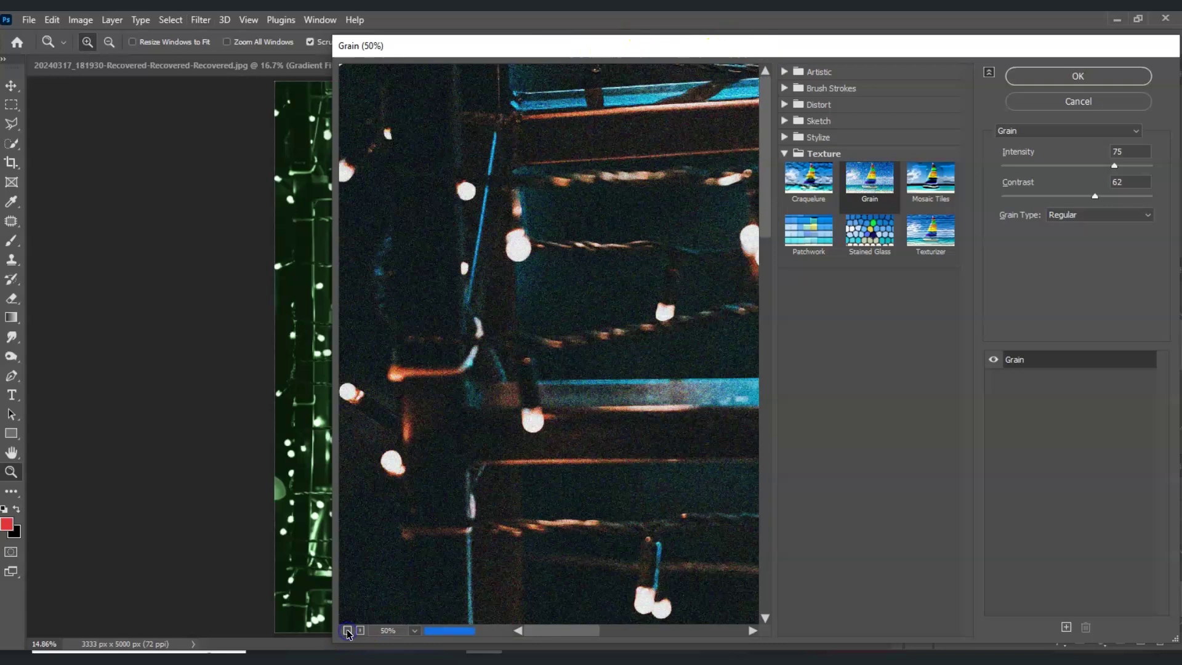
left_click(347, 631)
left_click(347, 631)
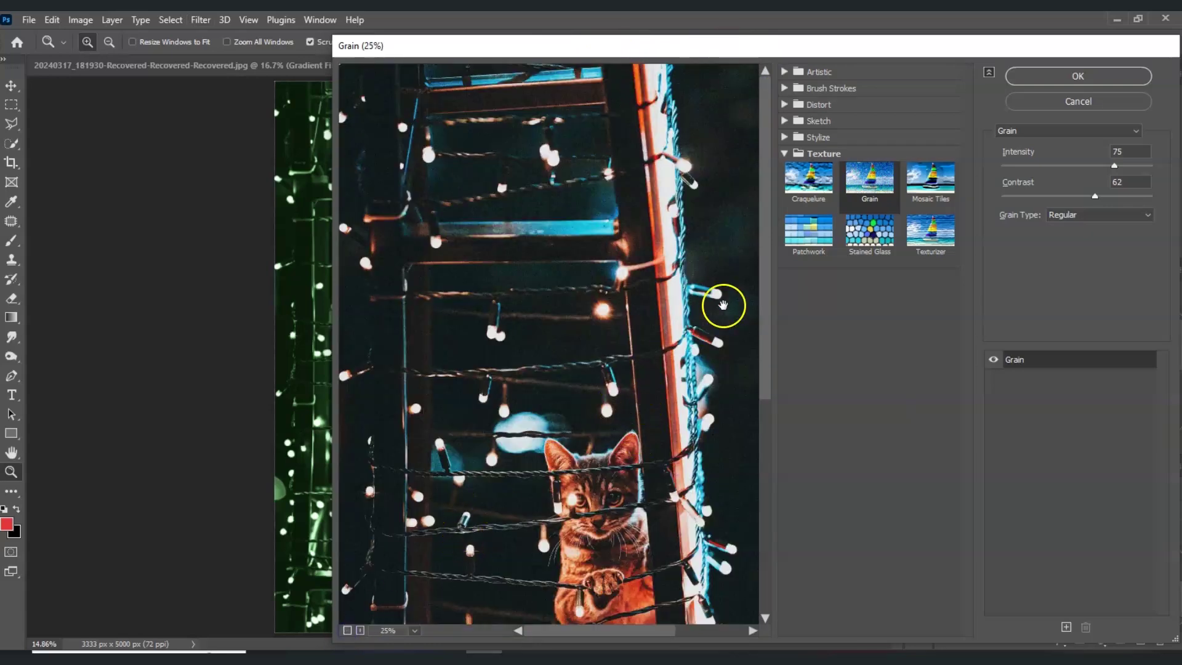
left_click(785, 153)
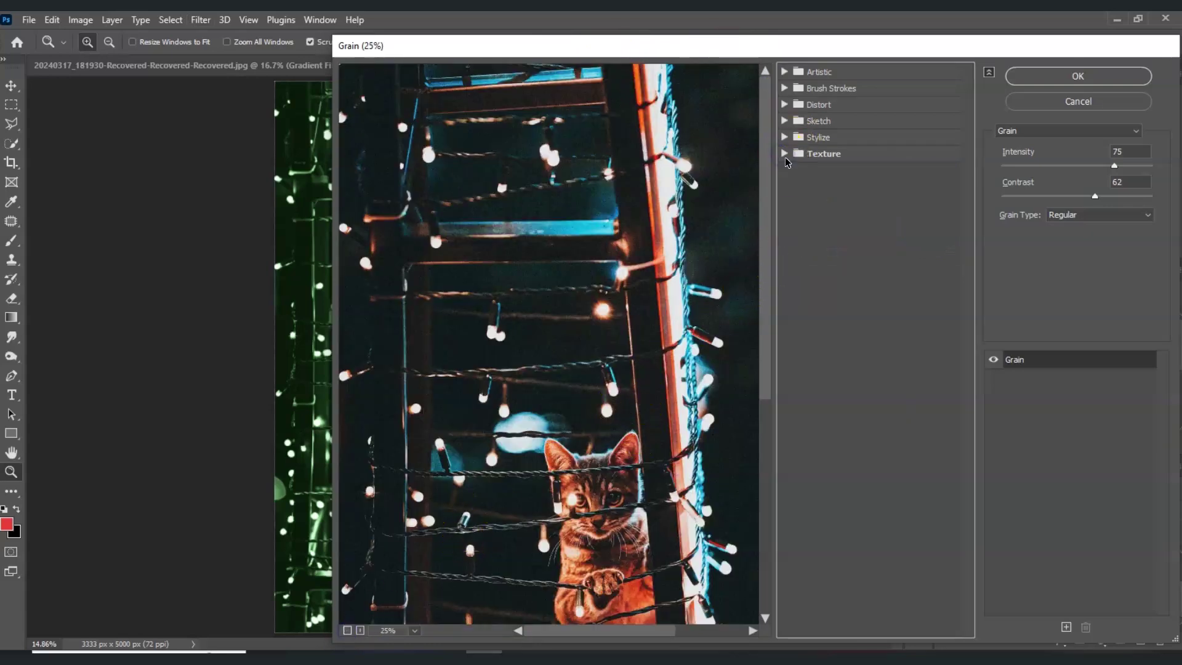
left_click(784, 154)
left_click(870, 182)
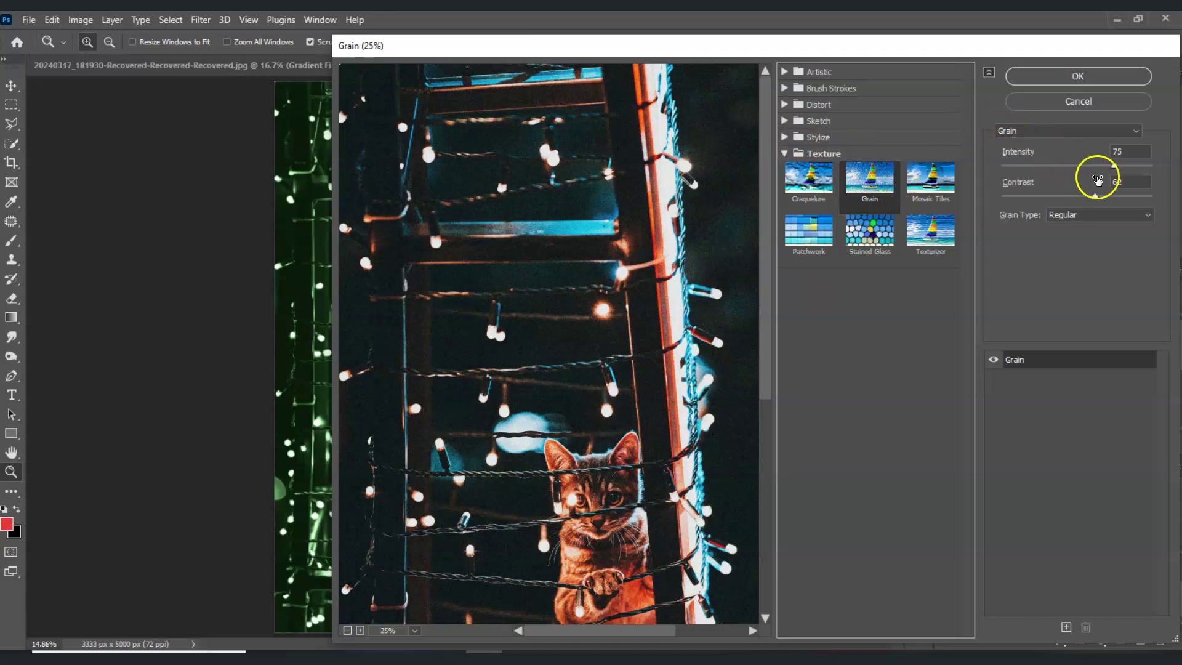
Set Grain Intensity to 80, Contrast to 55 and Grain Type to Regular.
left_click_drag(1119, 166, 1124, 169)
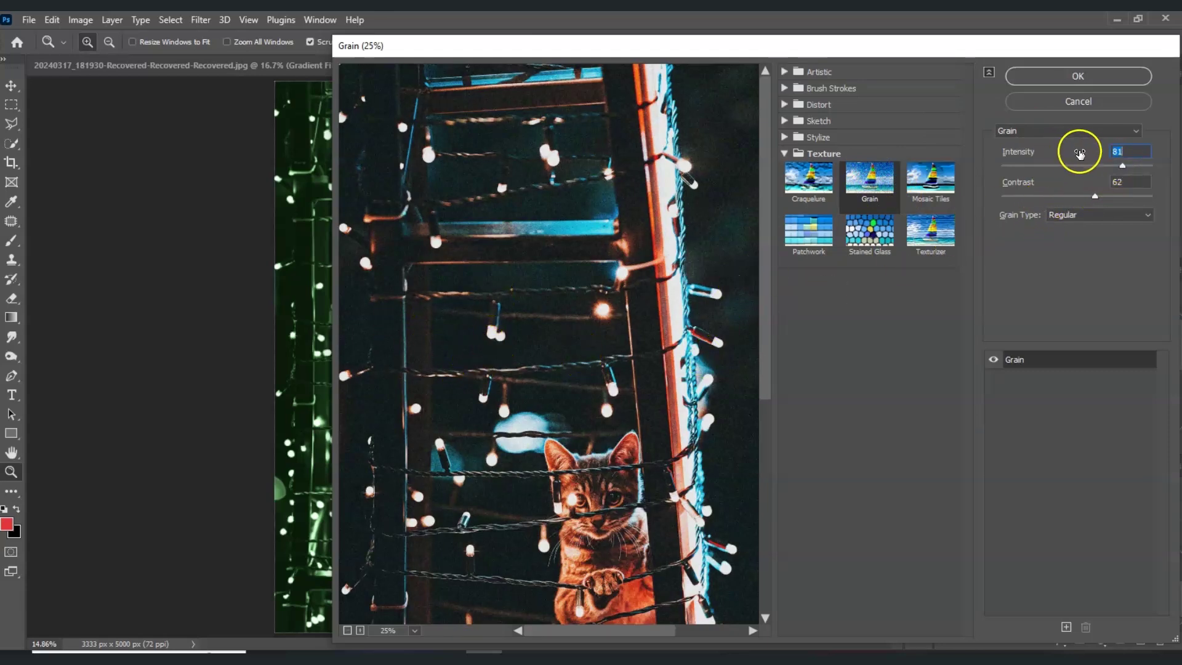
type("80")
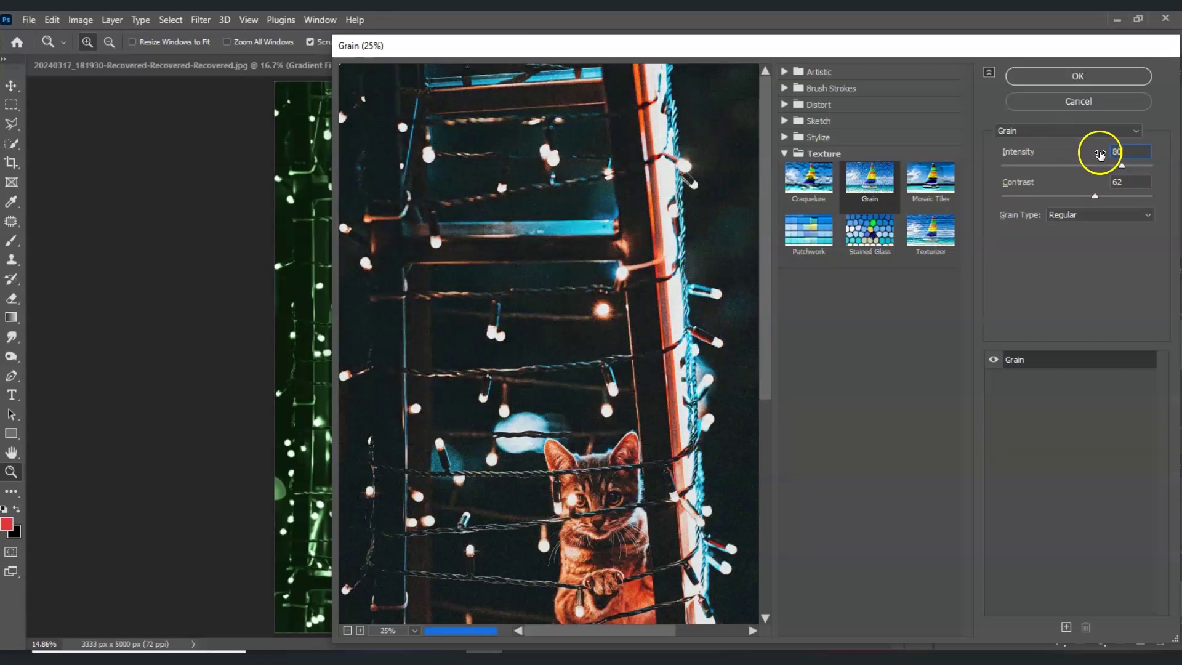
left_click(1096, 197)
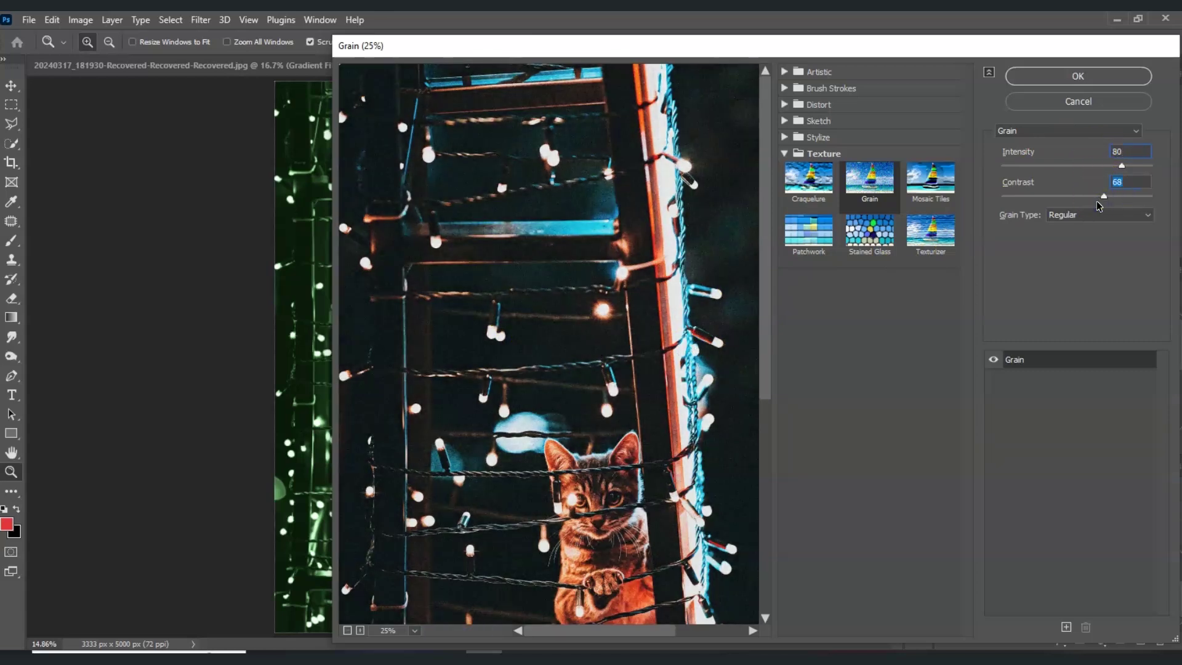
left_click_drag(1084, 187, 1073, 194)
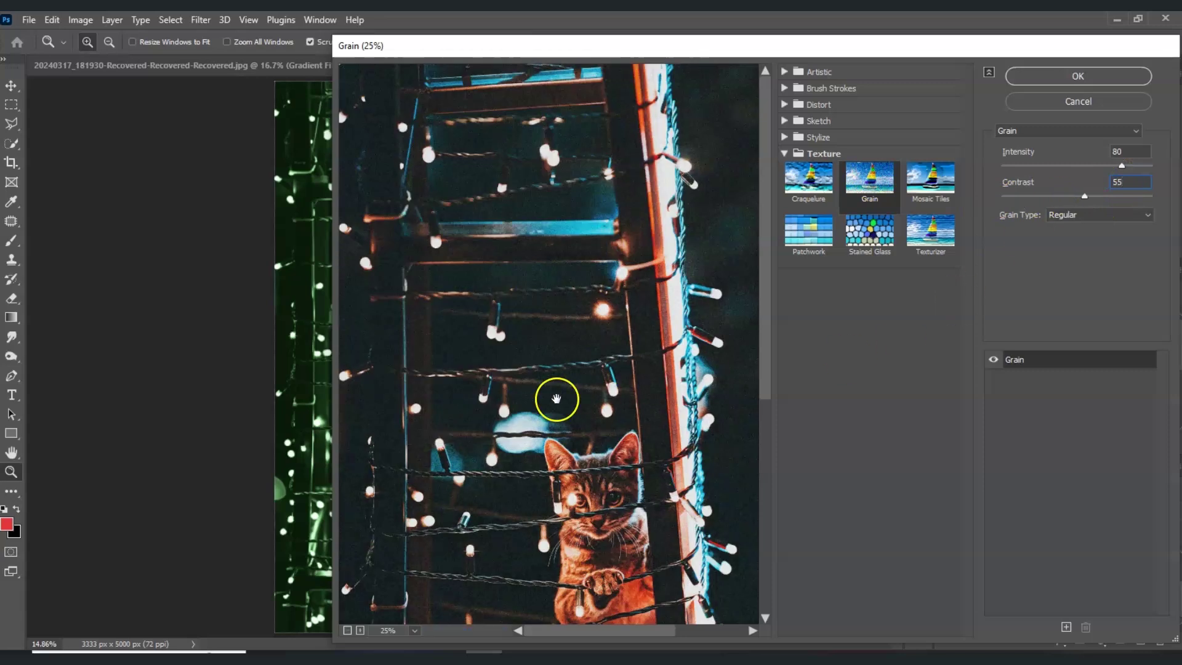
left_click(1075, 217)
left_click(1077, 229)
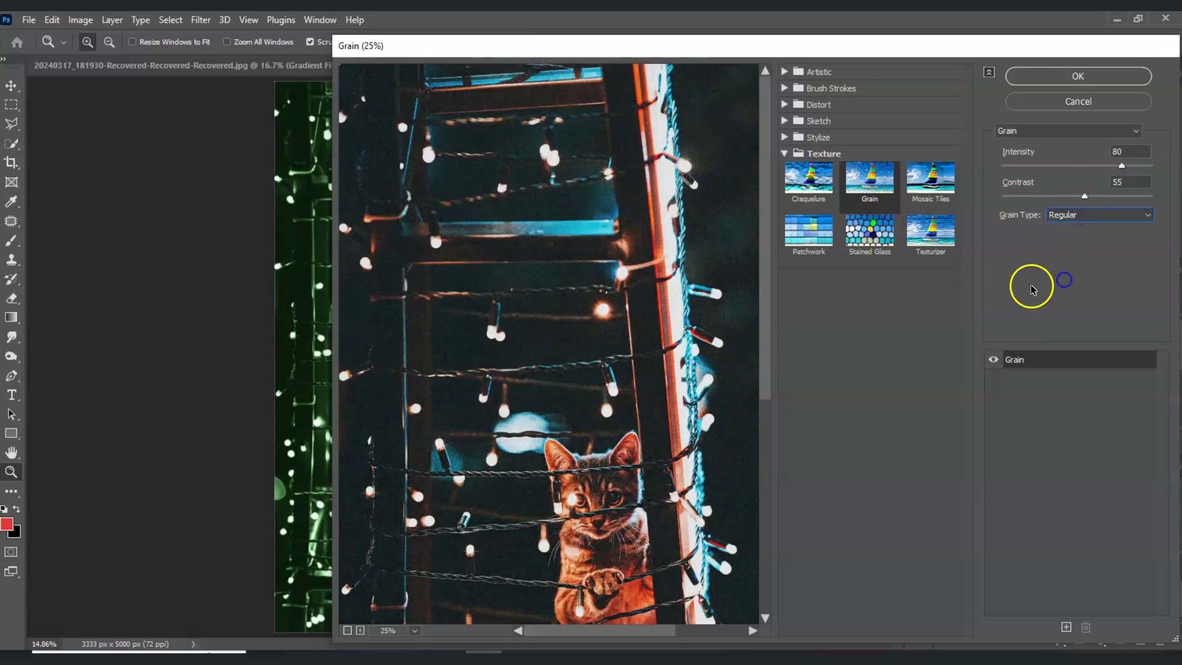
Apply the grain filter, then blur night vison with a 4-pixel Gaussian Blur.
left_click(1055, 77)
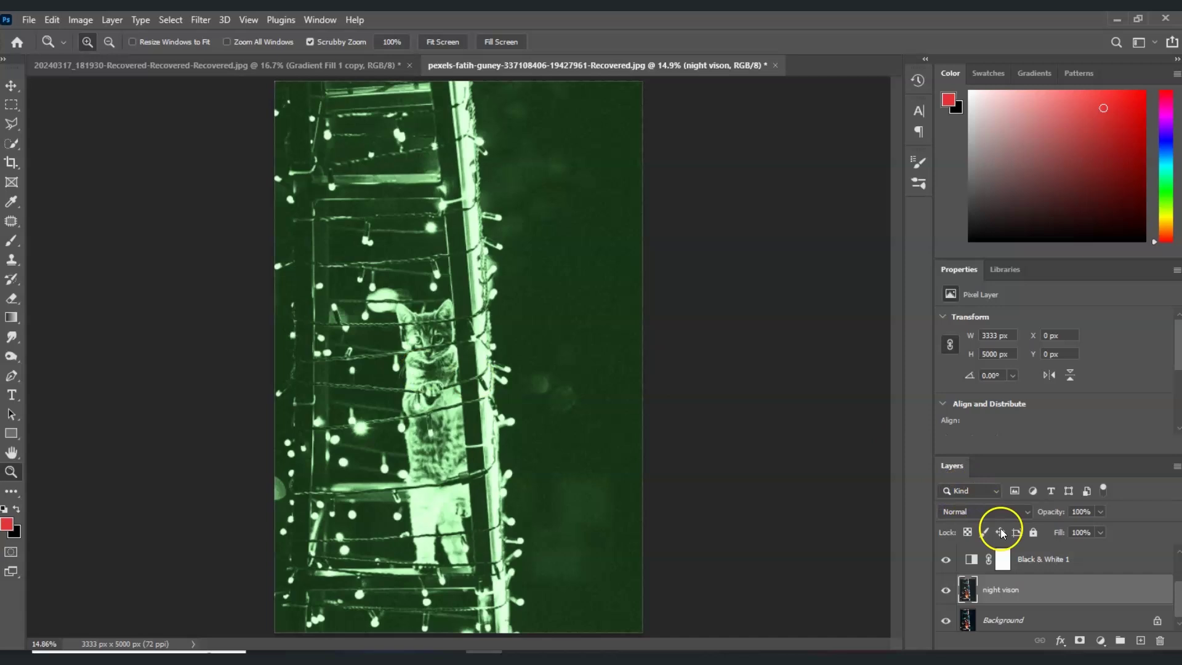
left_click(1053, 597)
left_click(203, 19)
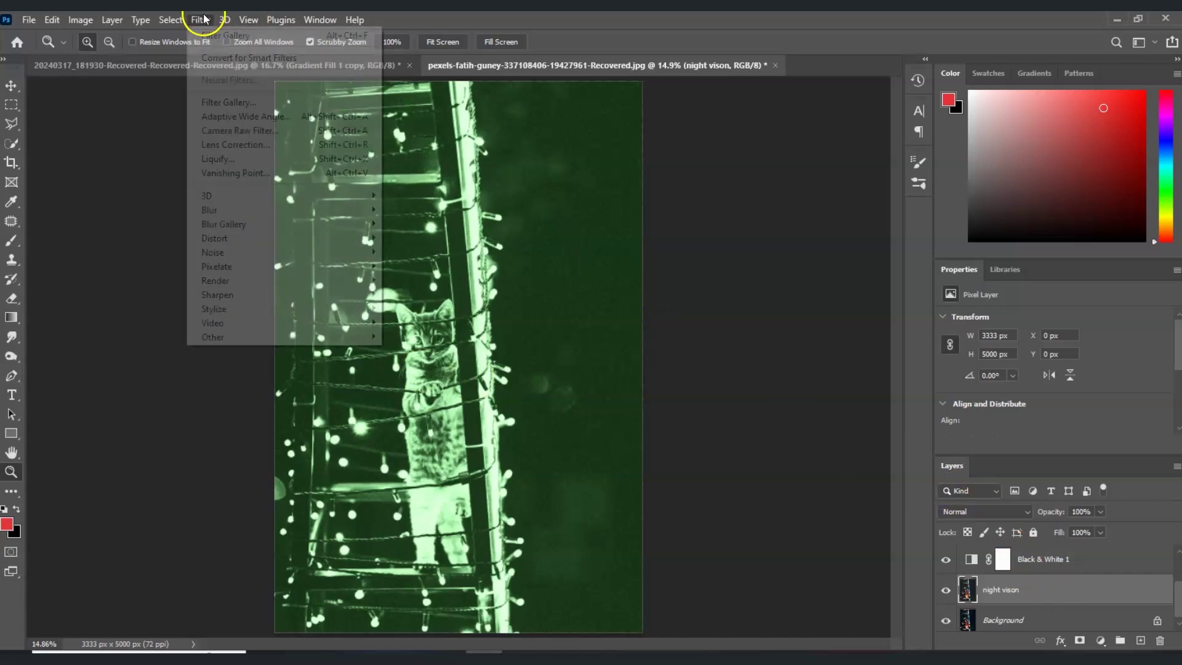
left_click(200, 20)
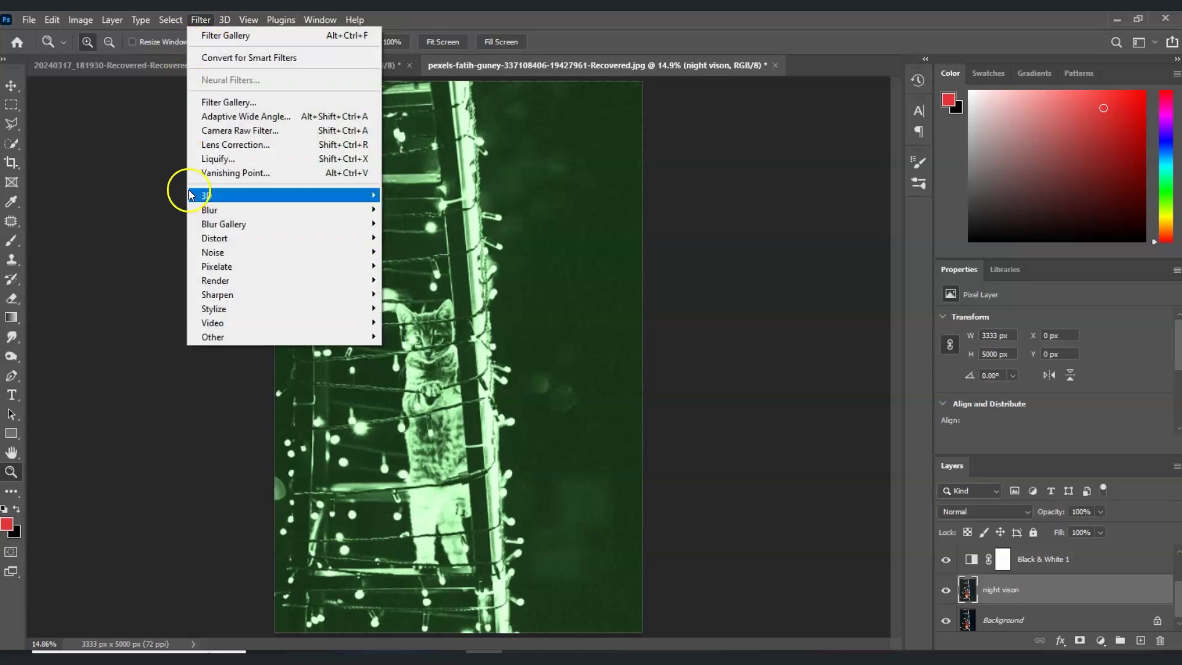
left_click(218, 210)
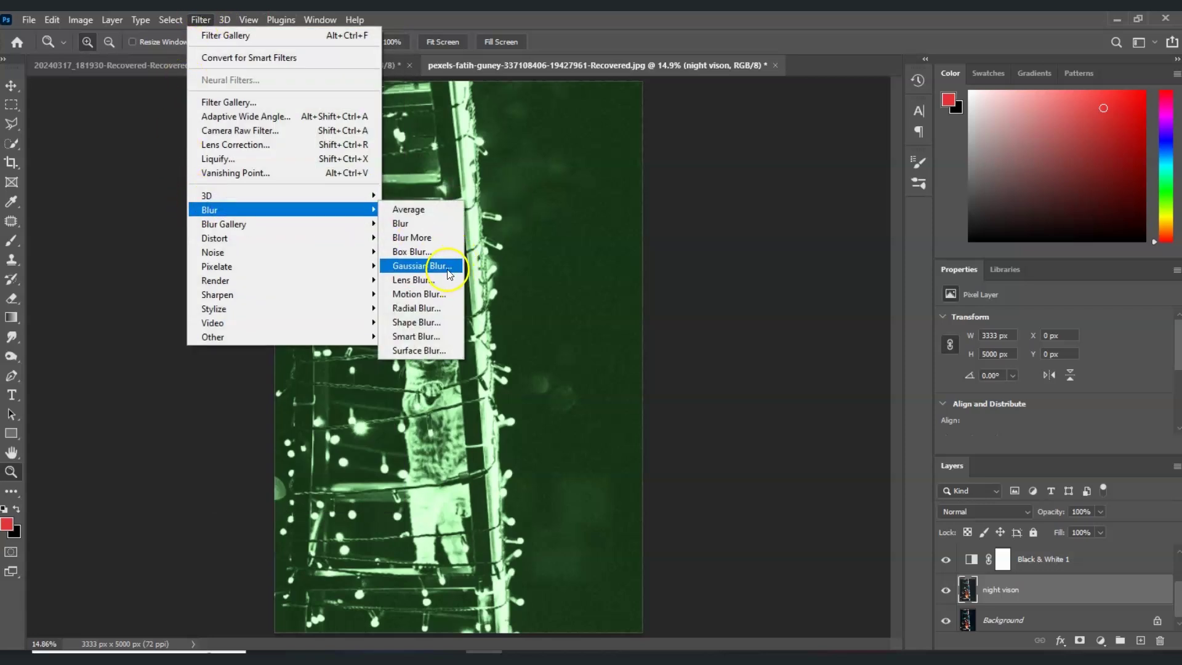
left_click(420, 265)
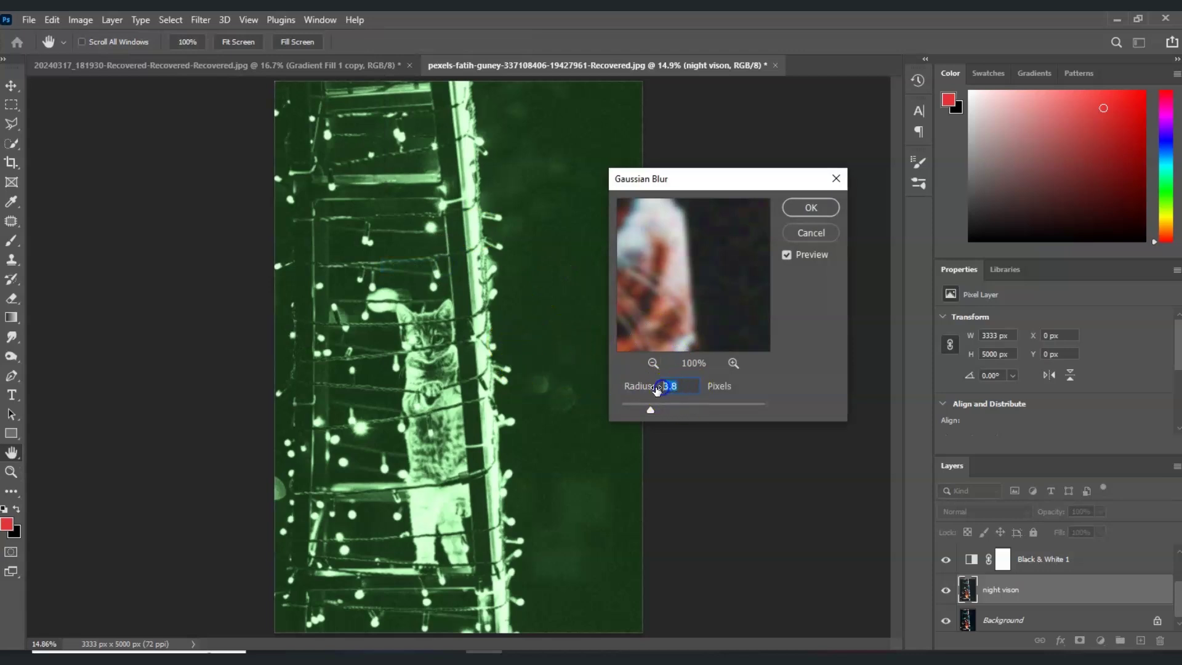
type("4")
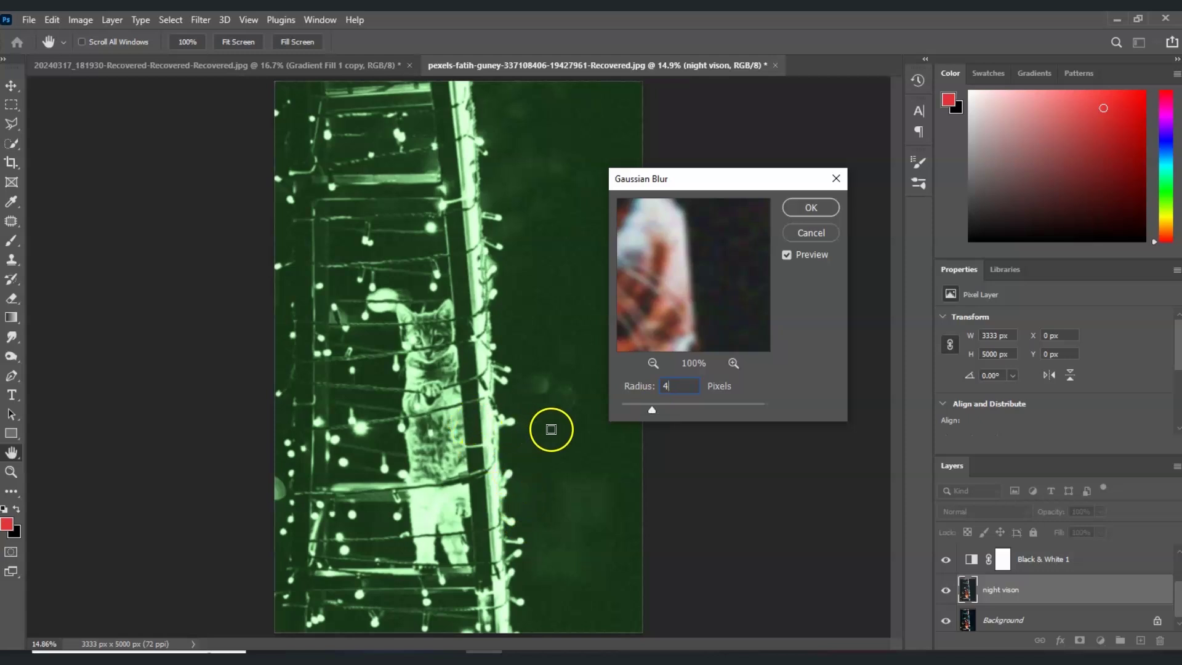
left_click(811, 209)
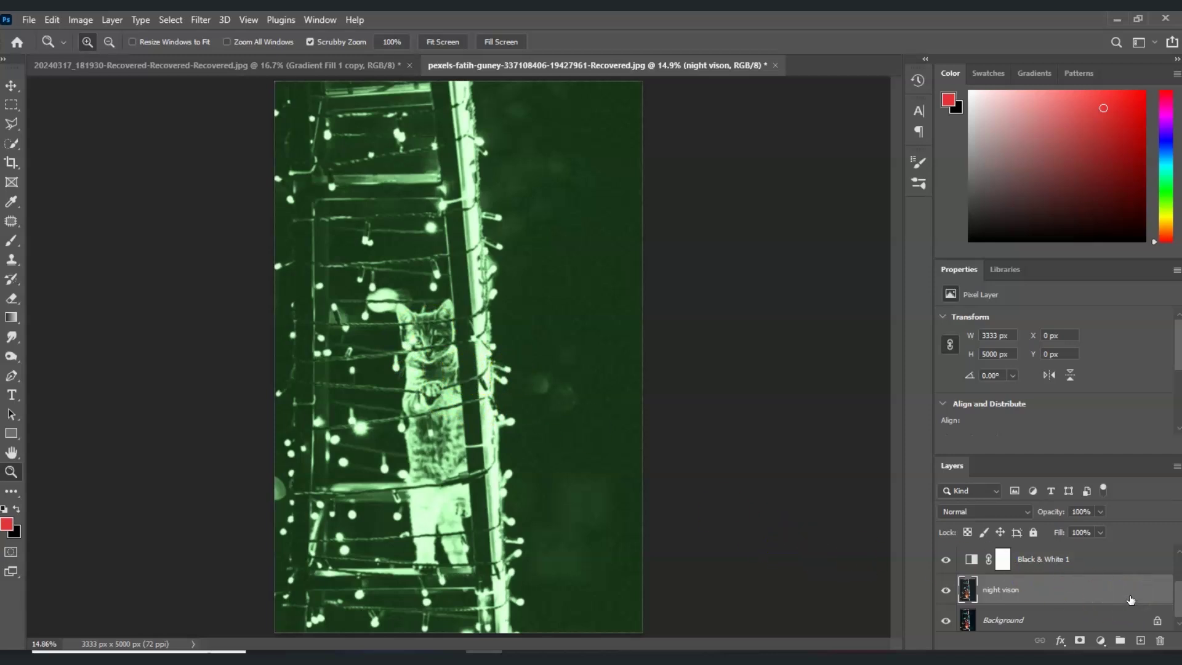
Duplicate night vison and turn off the G and B channels in its Blending Options.
left_click(1072, 603)
key("ctrl+j")
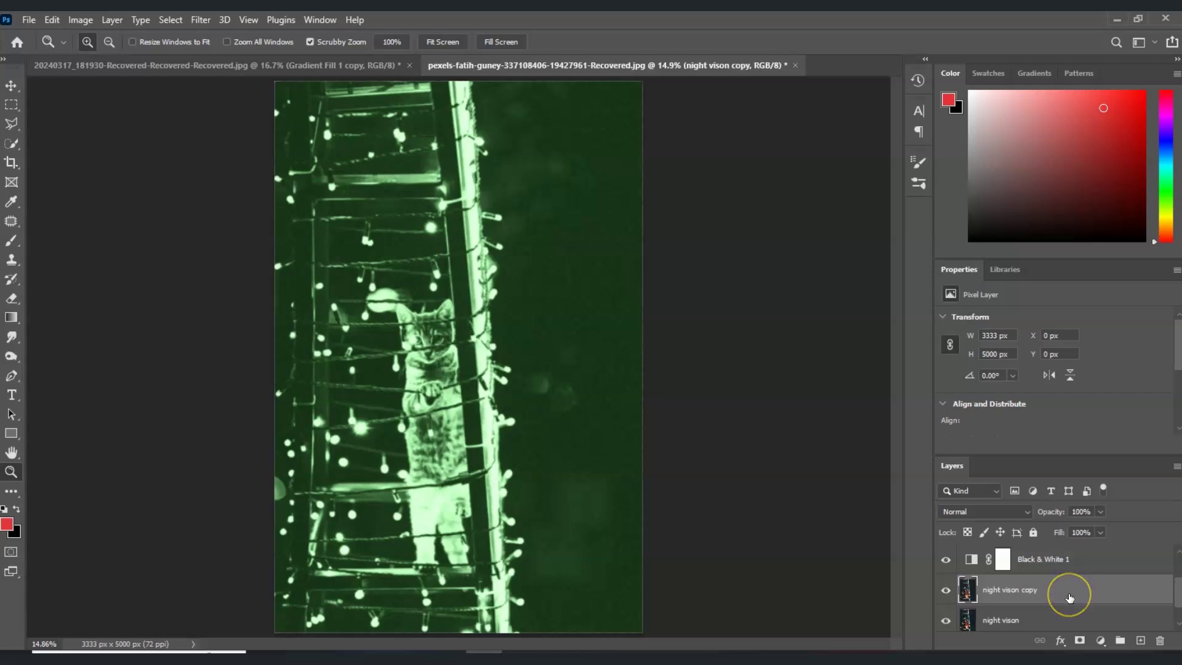
right_click(1069, 596)
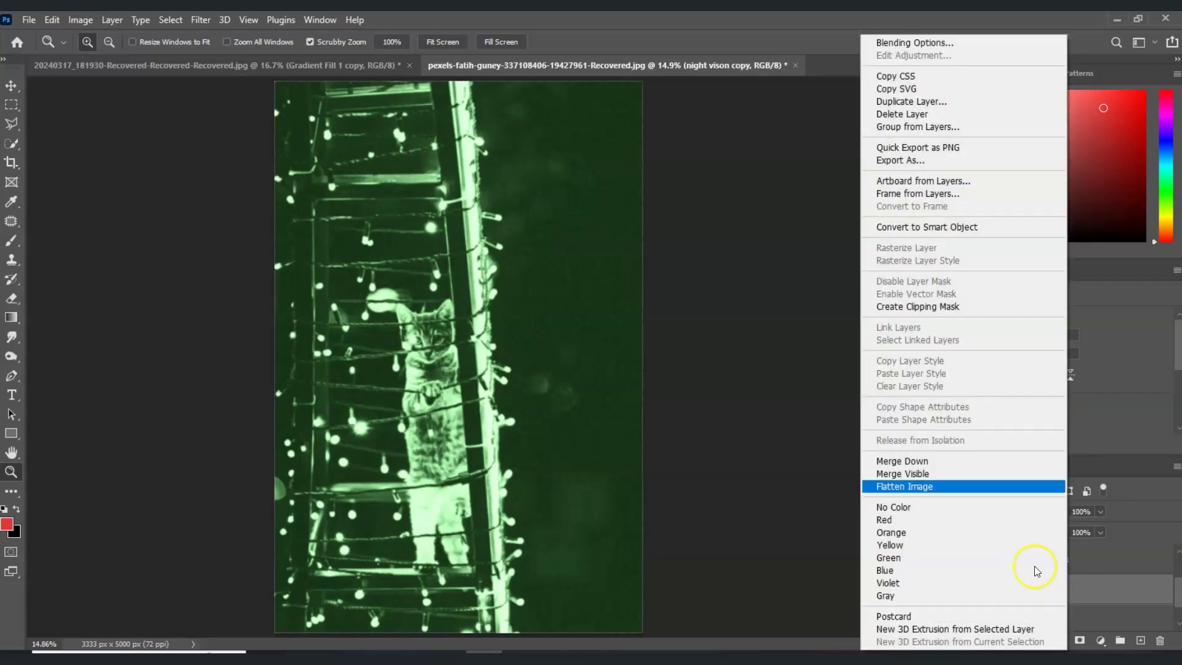
left_click(899, 42)
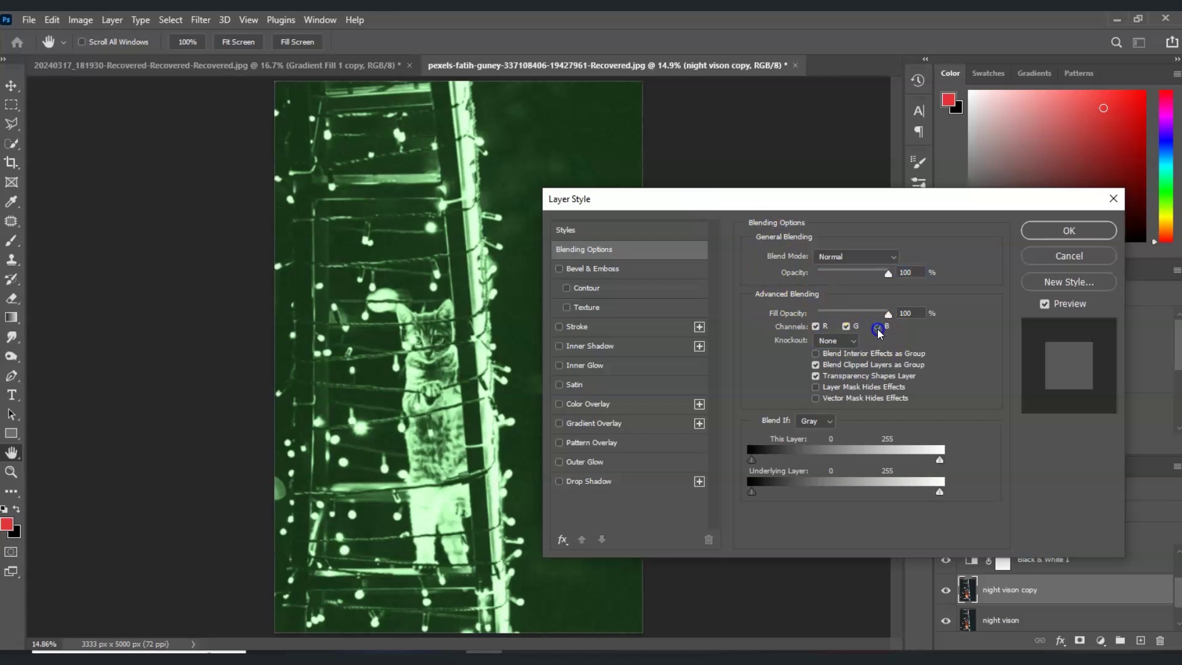
left_click(877, 327)
left_click(845, 326)
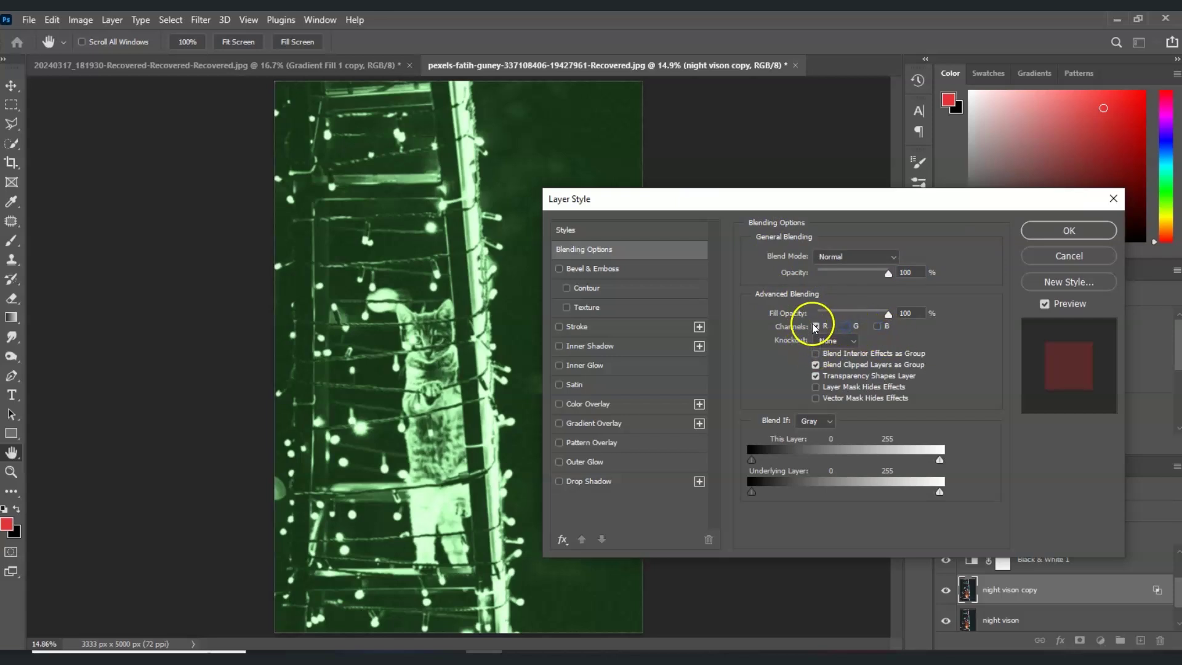
left_click(1093, 235)
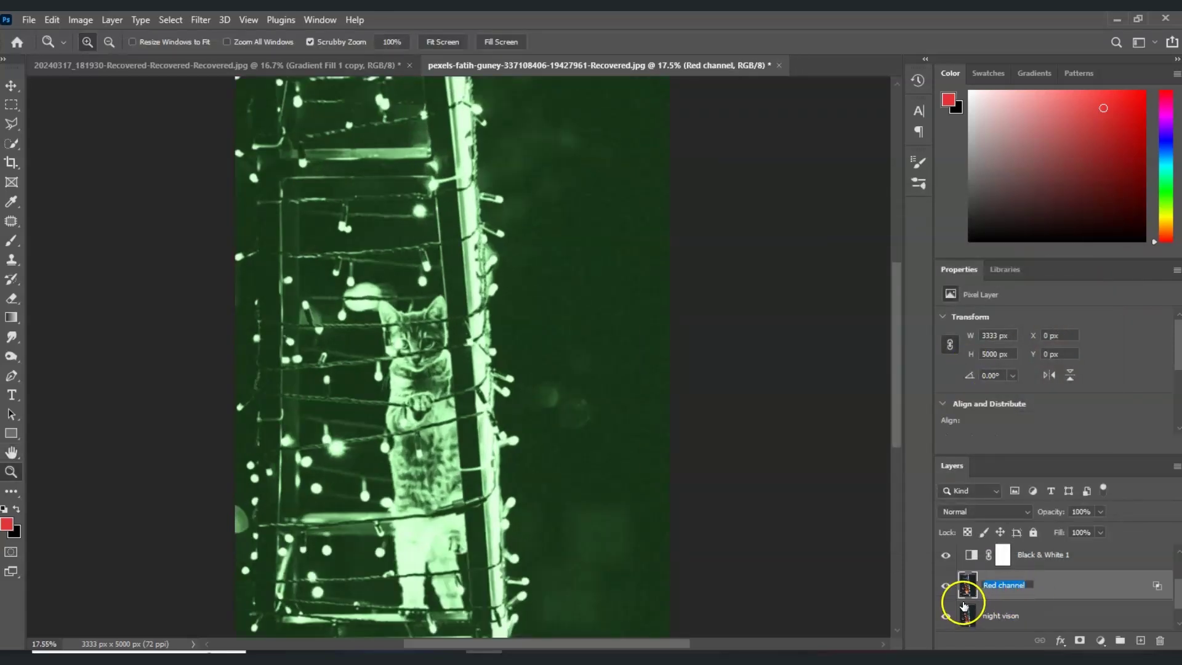
Name the copy Red channel, move it to the top, and shift it 17 px left.
left_click(1048, 592)
left_click_drag(1048, 592, 1046, 558)
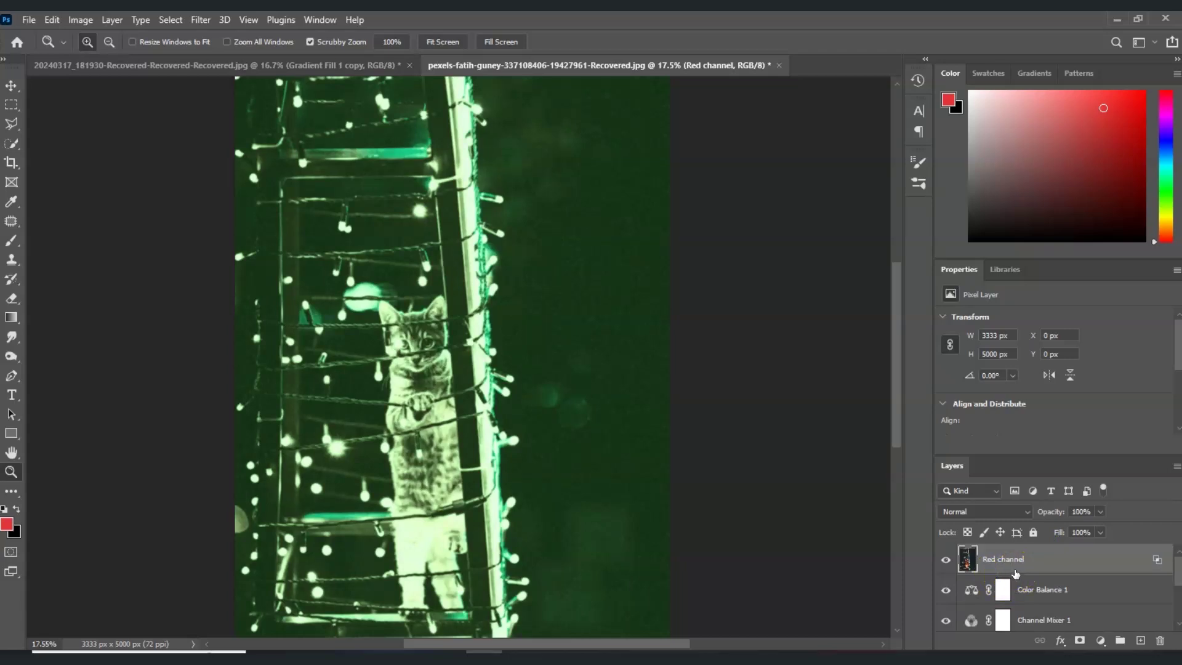
key("ctrl+t")
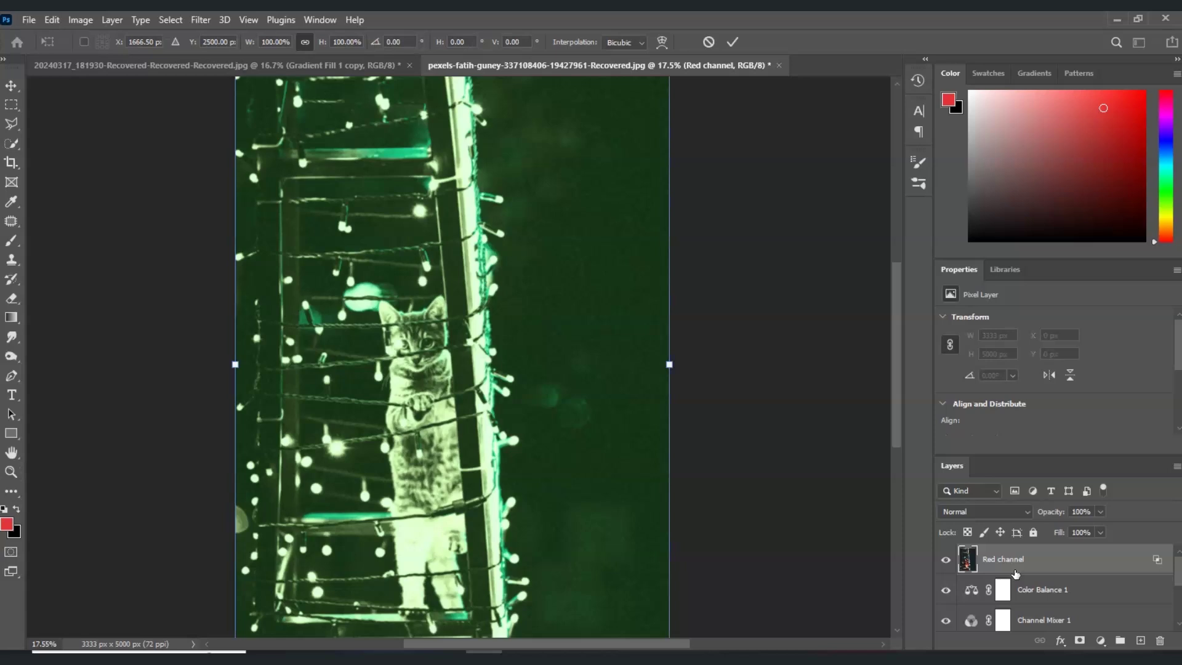
key("Left")
key("Left")
key("Left")
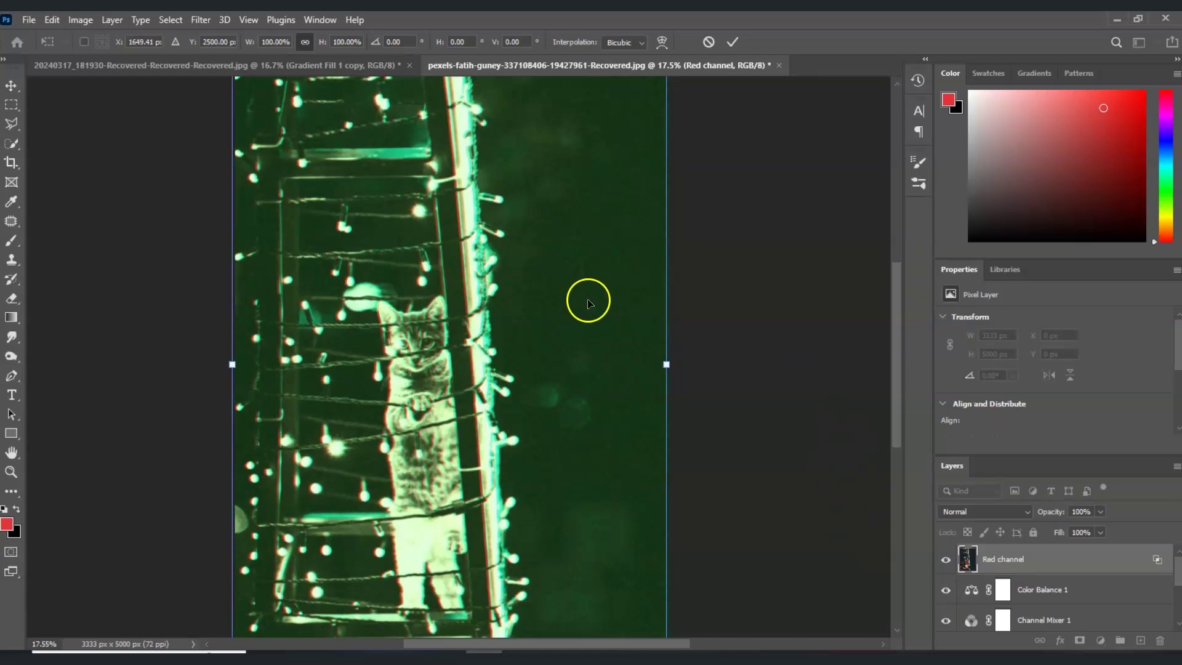
key("Return")
Select the original Background layer and hide the Background copy at the top of the stack.
key("z")
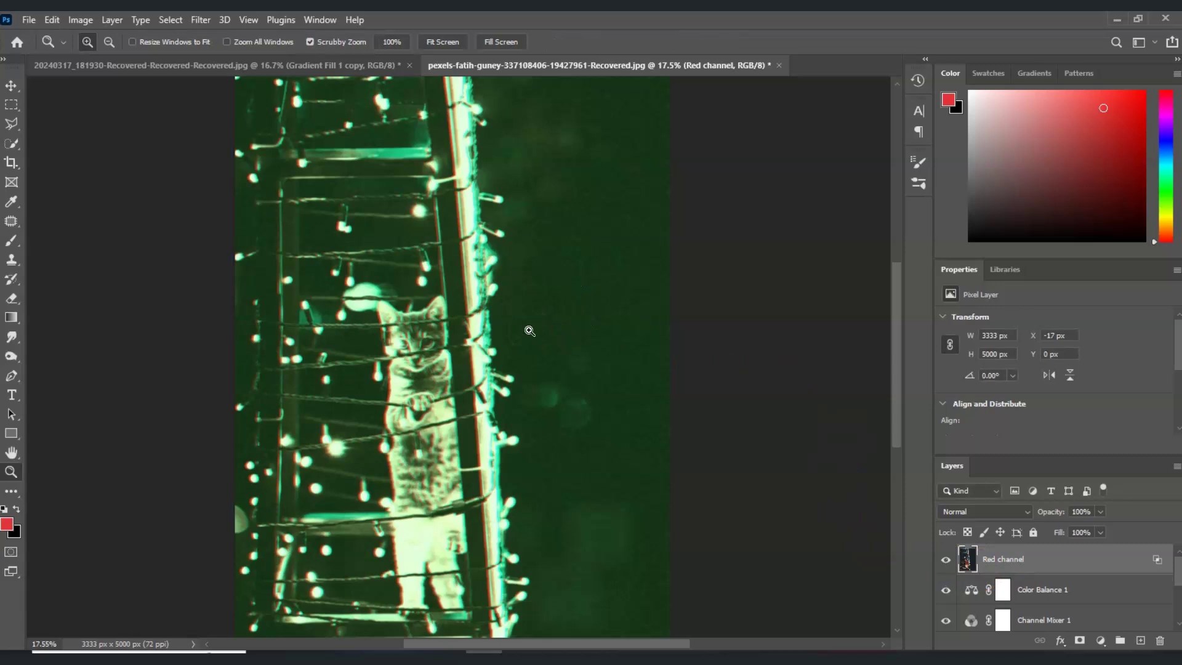
scroll(1054, 584, "down", 3)
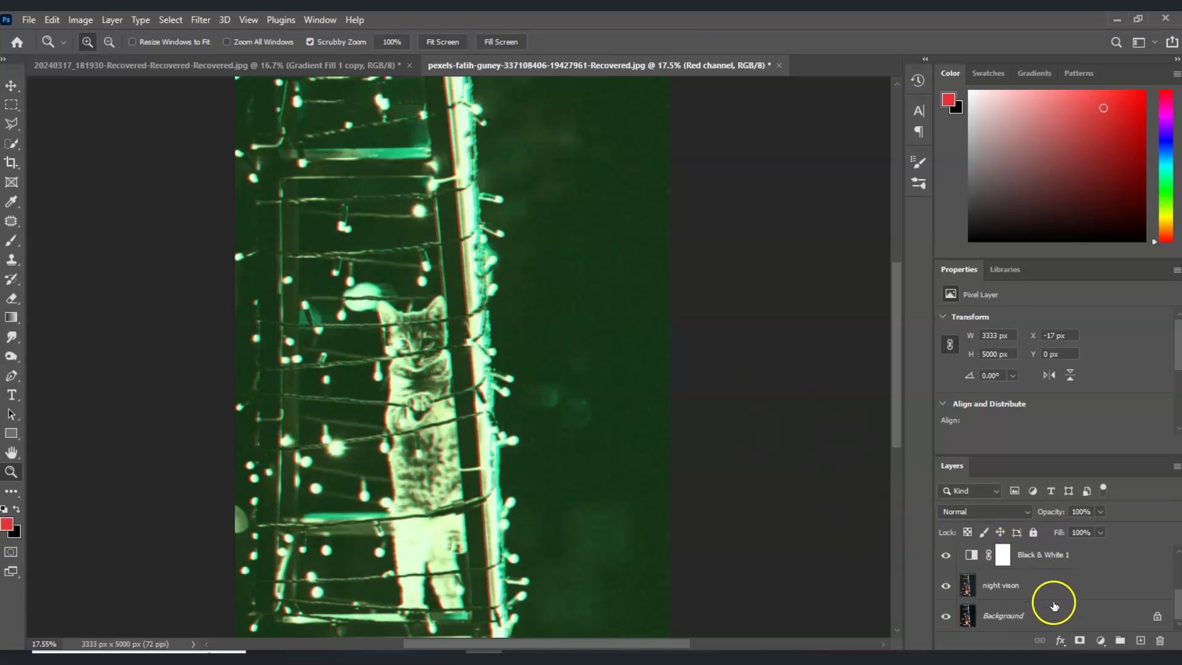
left_click(1063, 615)
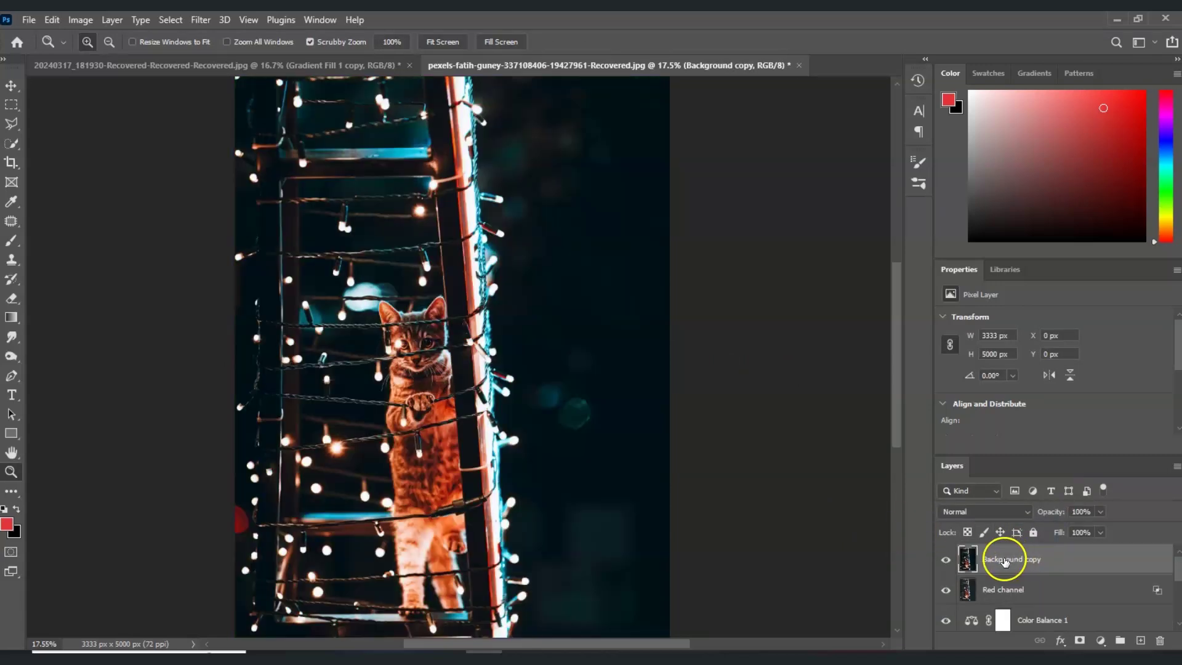
left_click(946, 560)
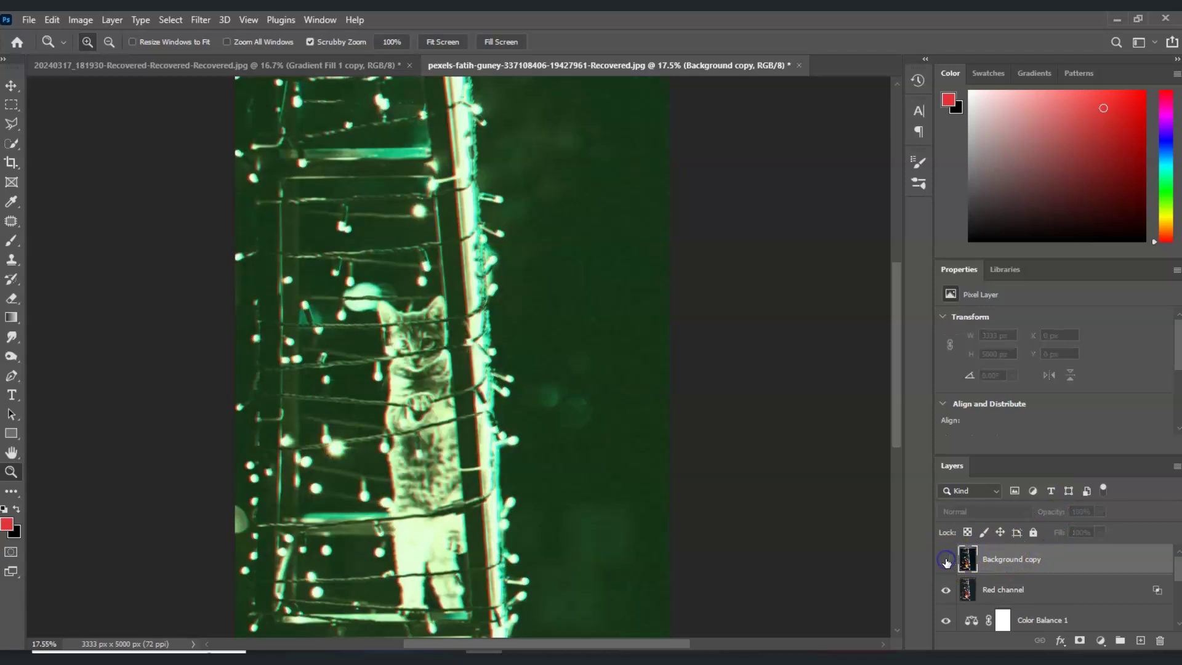